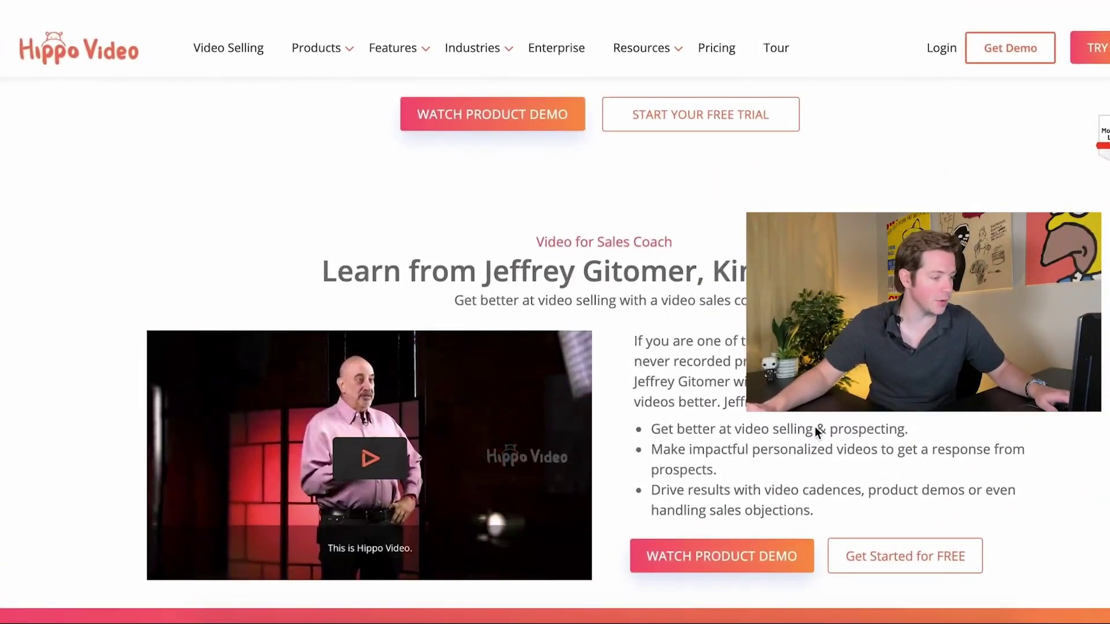
- Scroll the Hippo Video website back up to the top of the page
scroll(815, 428, "up", 10)
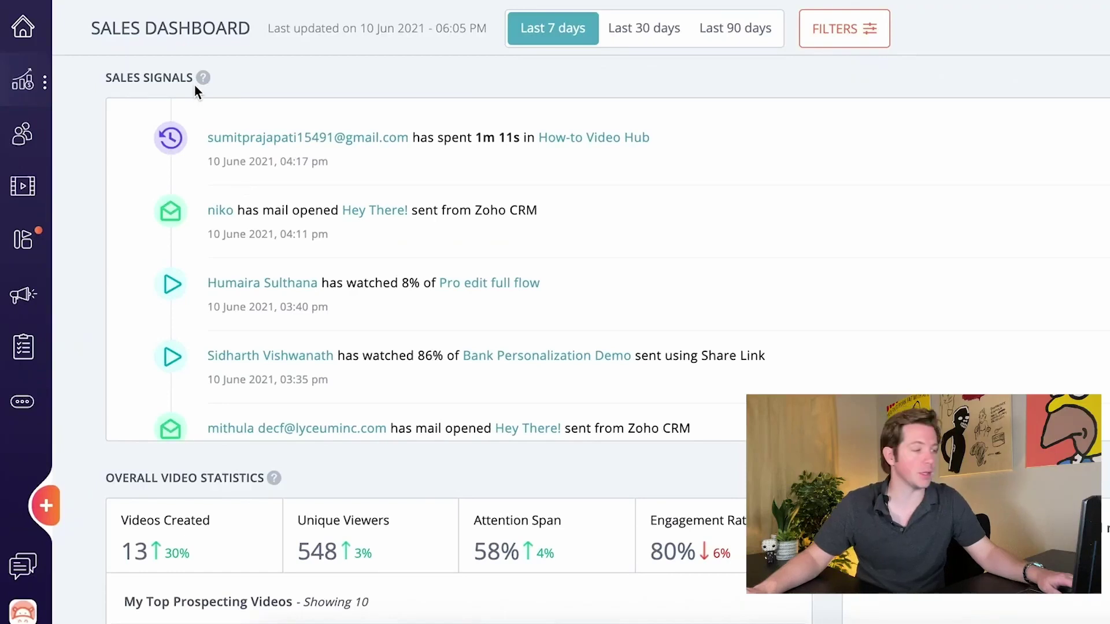
- Highlight SALES SIGNALS, then scroll through Video Statistics, Top Performing Medium and Sales Page Statistics
left_click_drag(182, 79, 276, 86)
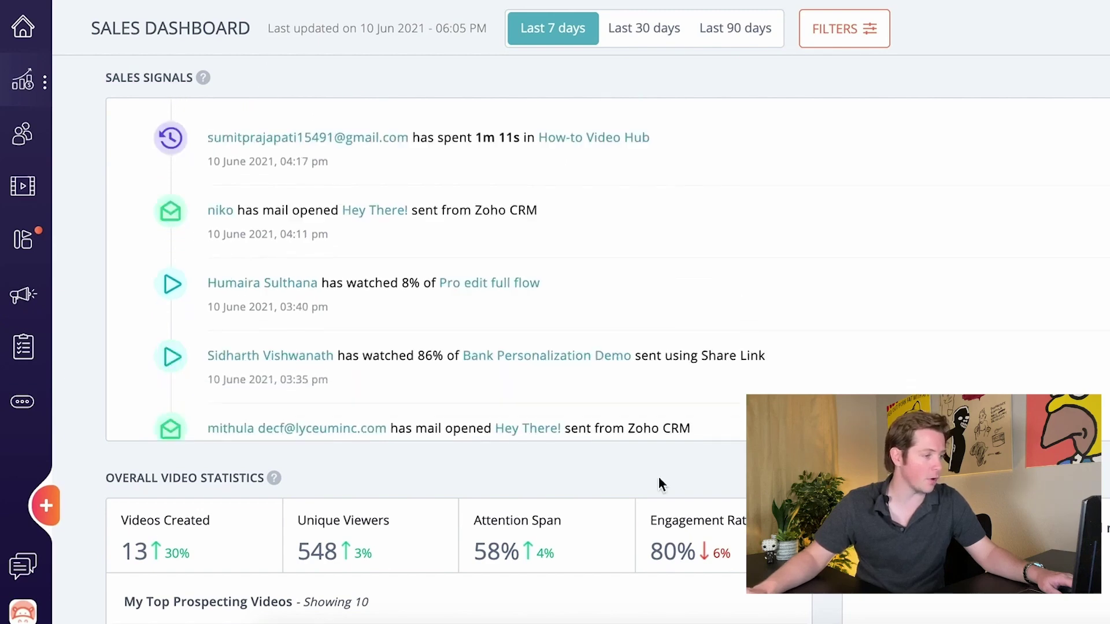
scroll(659, 477, "down", 5)
scroll(658, 476, "down", 4)
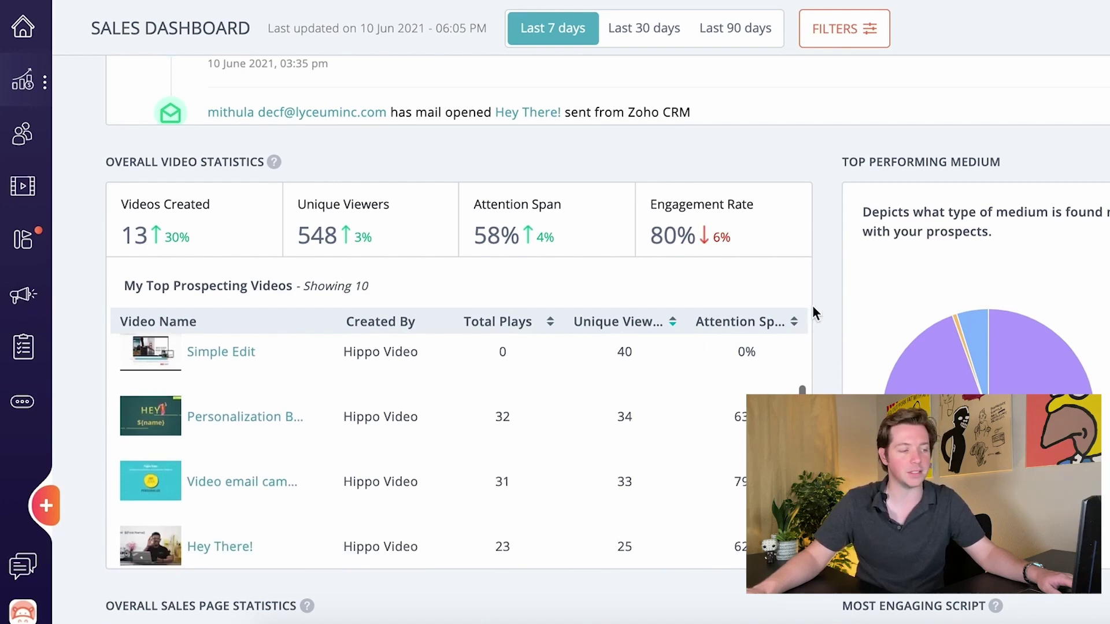
scroll(820, 292, "down", 1)
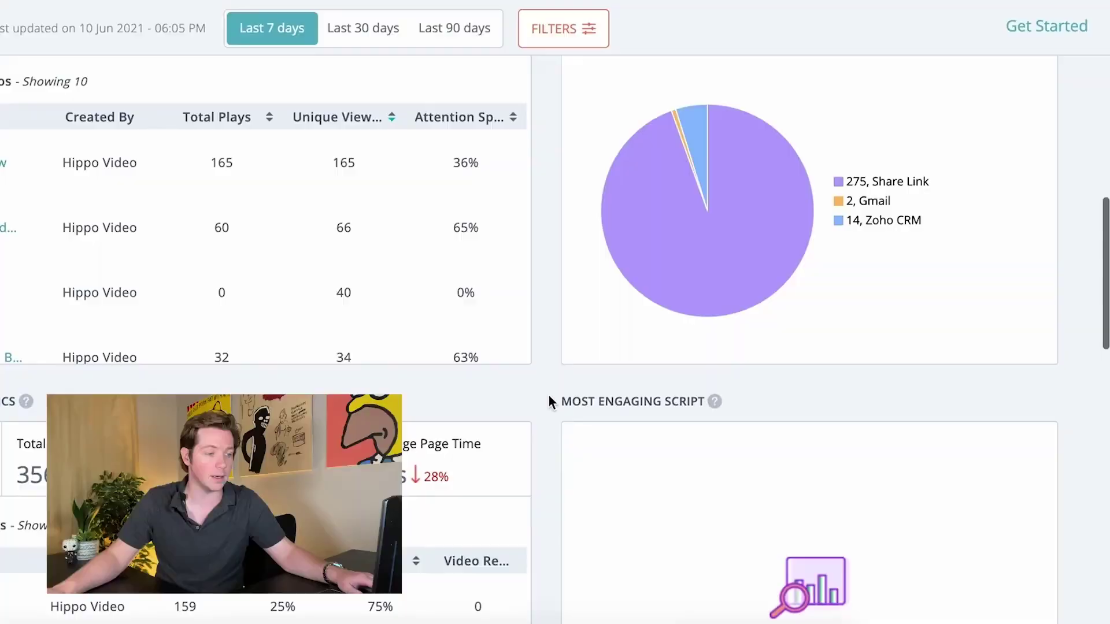
scroll(549, 396, "down", 5)
scroll(550, 399, "down", 1)
scroll(549, 399, "up", 1)
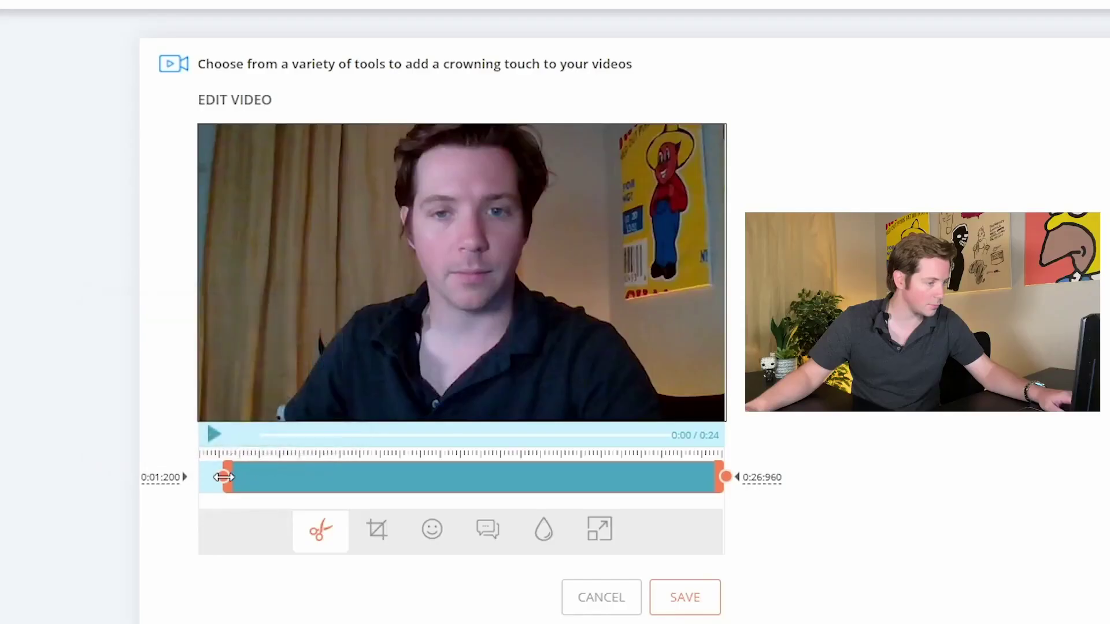
- Trim the recording to start at about 0:01.7 and save the 0:24 clip
left_click_drag(228, 476, 214, 477)
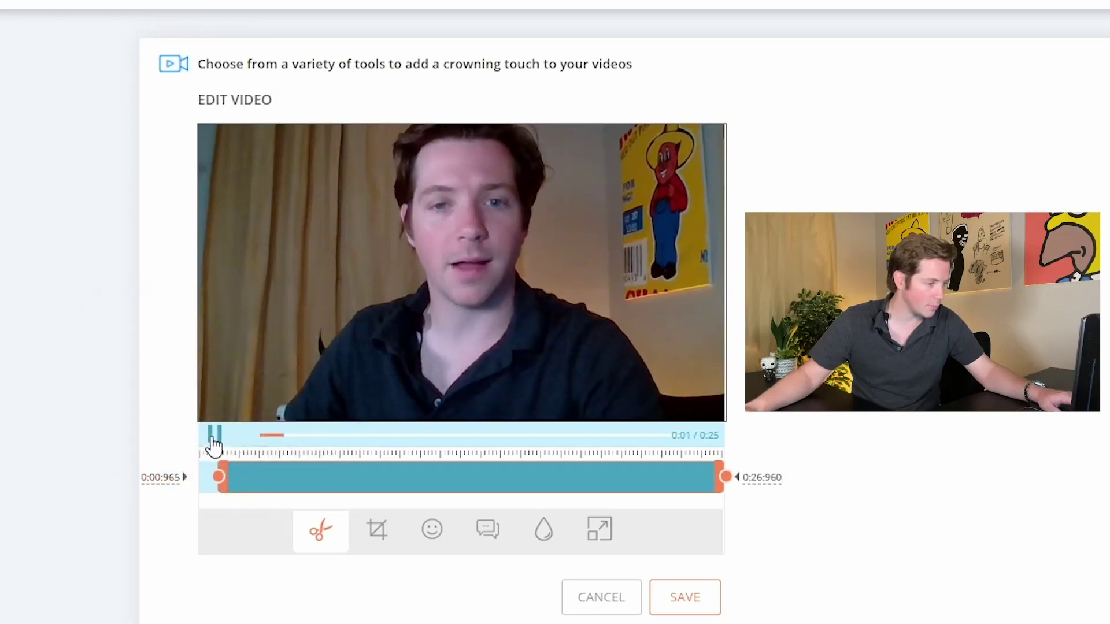
left_click(218, 447)
mouse_move(222, 476)
left_mouse_down()
mouse_move(257, 476)
mouse_move(233, 477)
left_mouse_up()
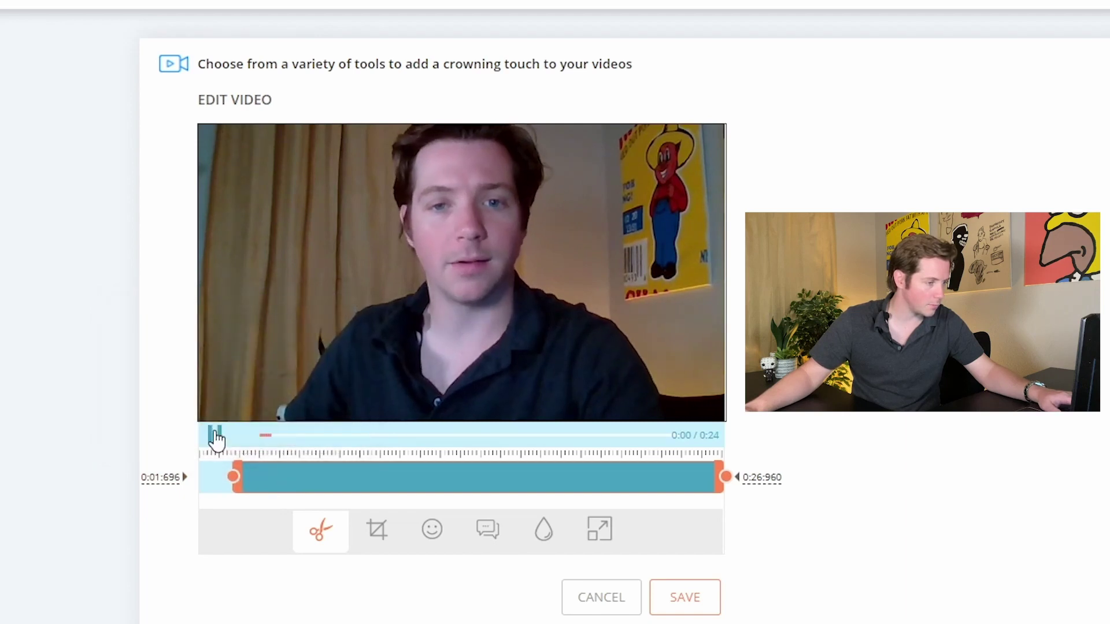
left_click(215, 436)
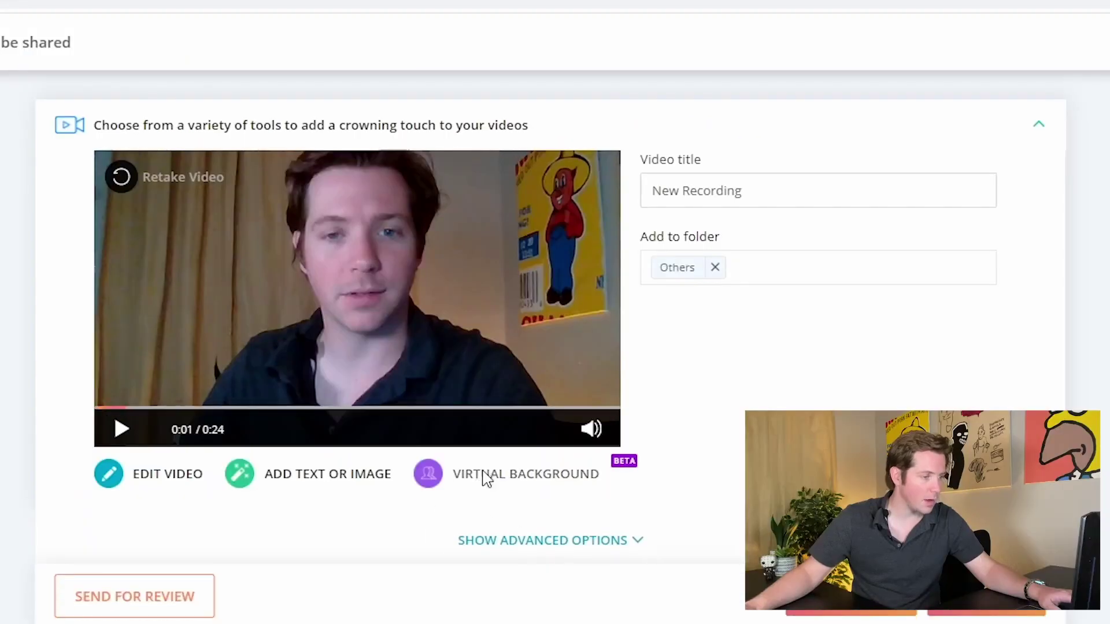
- Preview the black and office virtual backgrounds behind the speaker
left_click(485, 476)
left_click(781, 373)
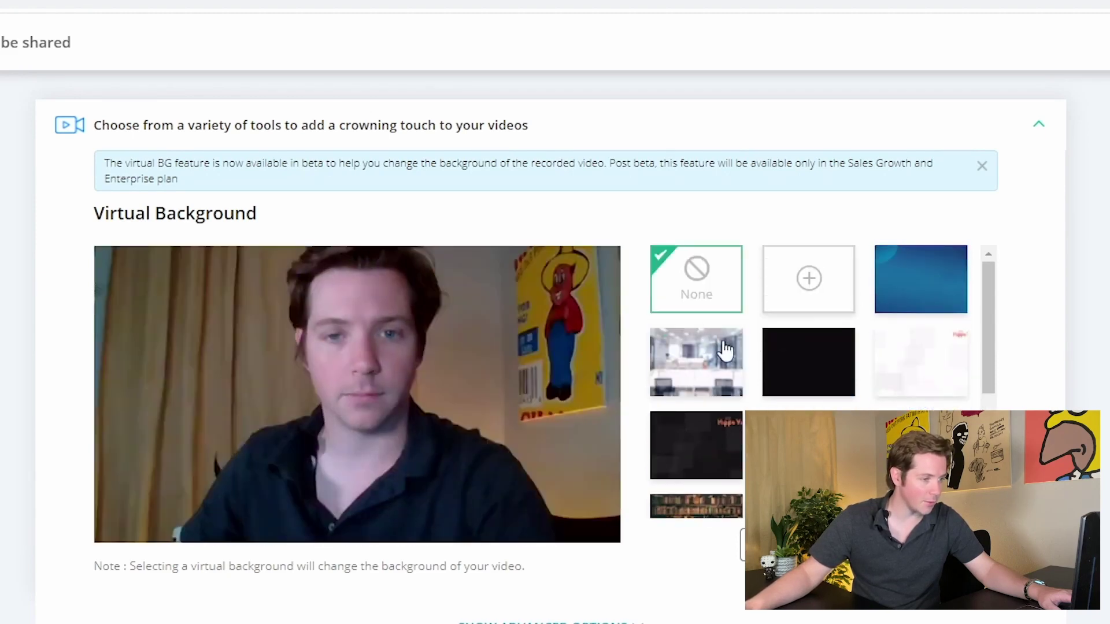
left_click(696, 362)
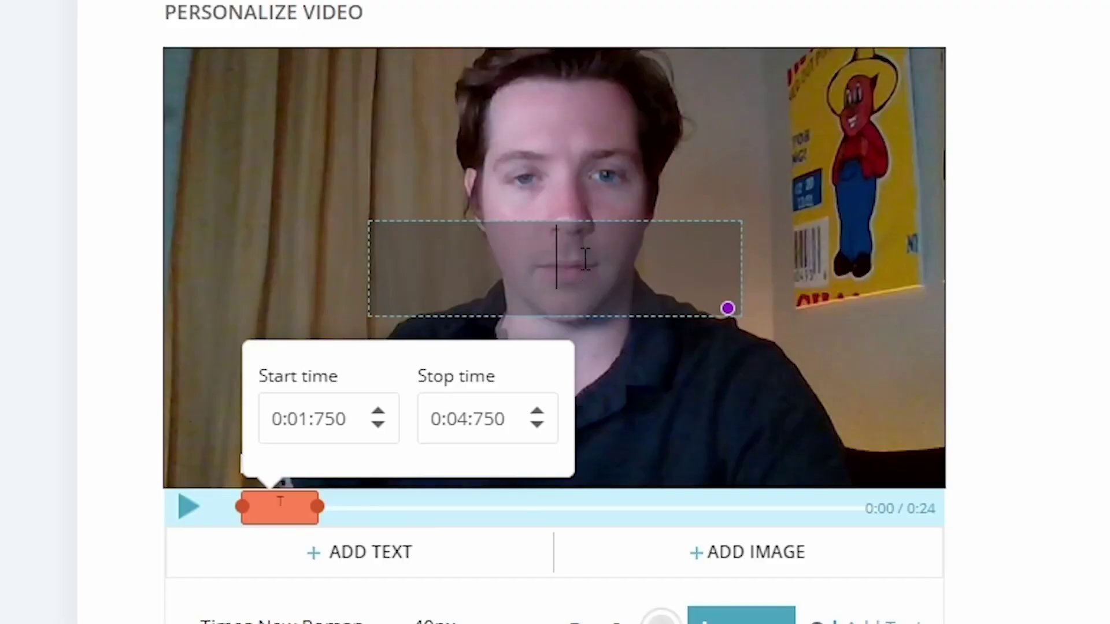
- Move the 90px HEY! overlay to the upper right, play to check it, and save
left_click(472, 329)
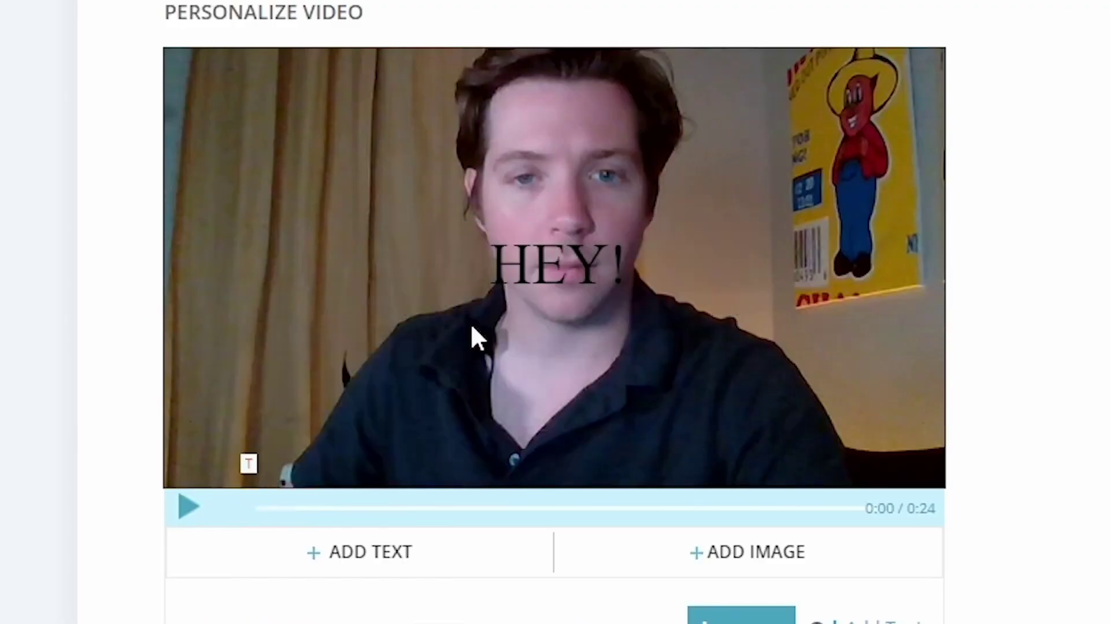
left_click_drag(560, 300, 793, 181)
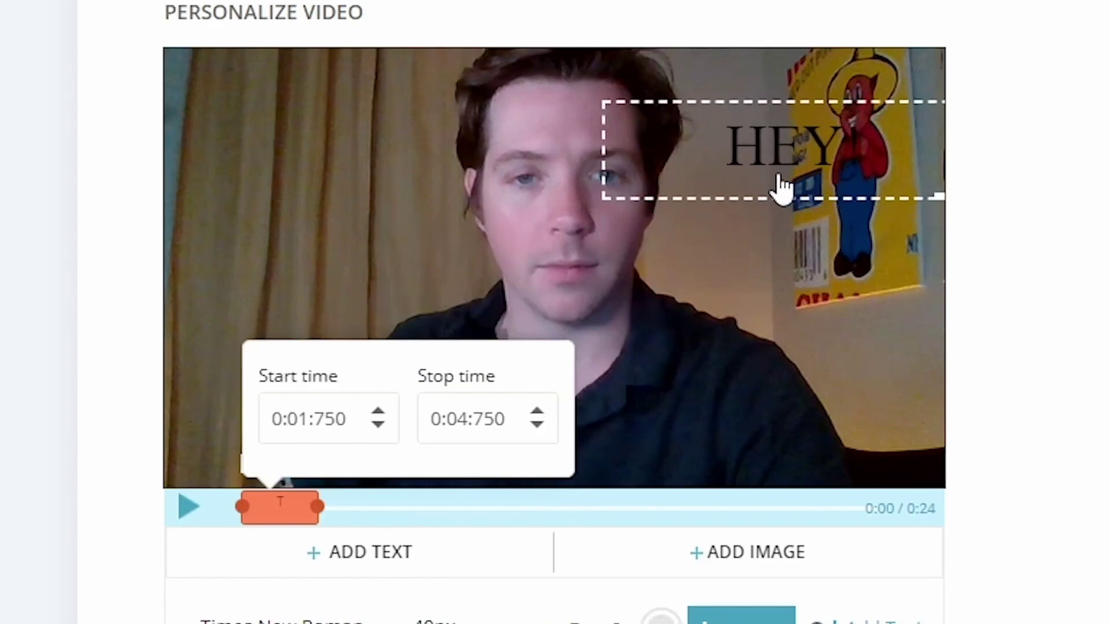
left_click(661, 622)
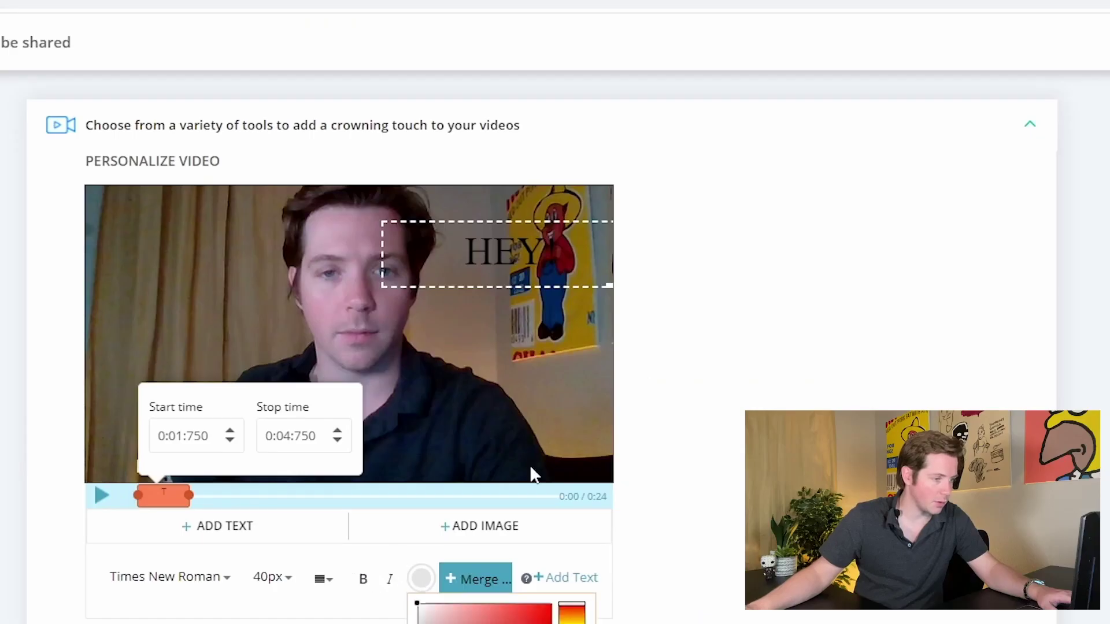
left_click(104, 497)
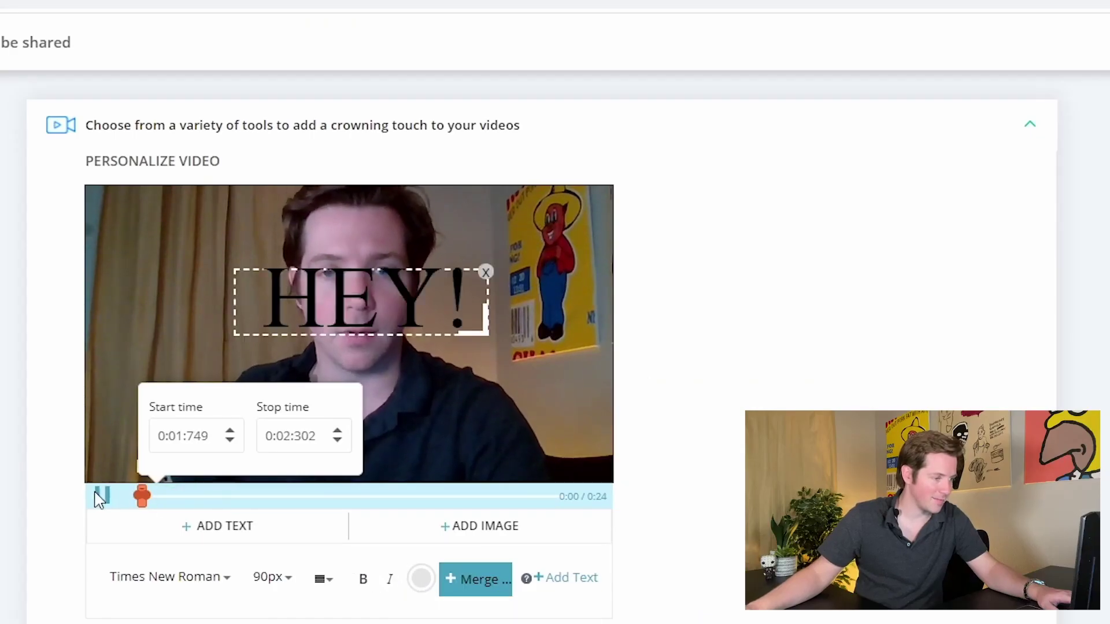
left_click(81, 414)
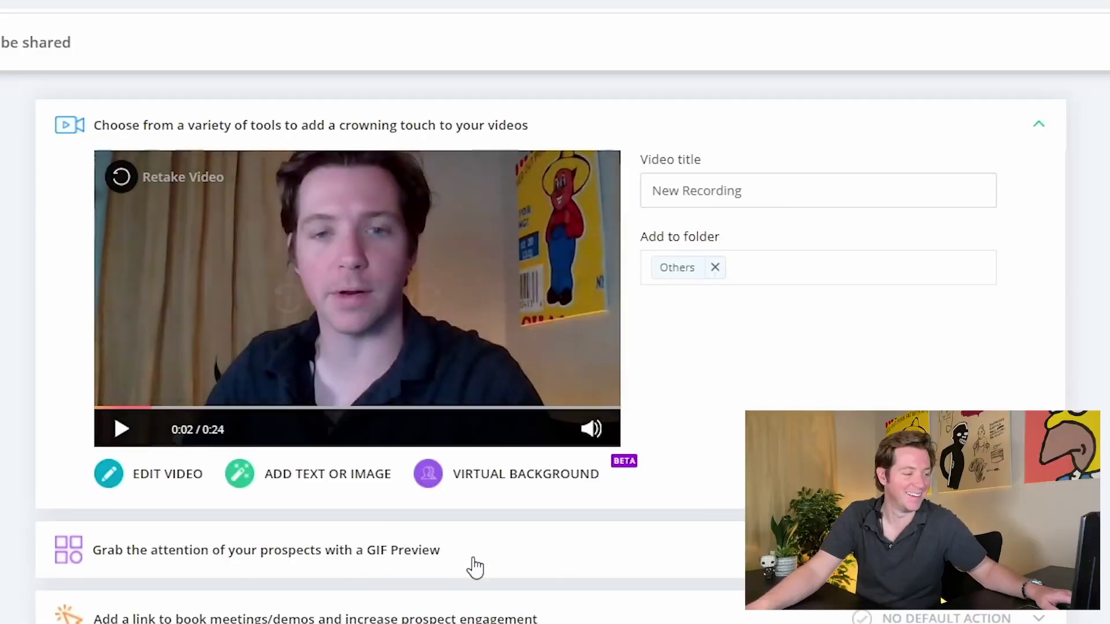
- Fill in the recipient's email and first name for tracked sharing and copy the tracked link
left_click(121, 439)
left_click(121, 437)
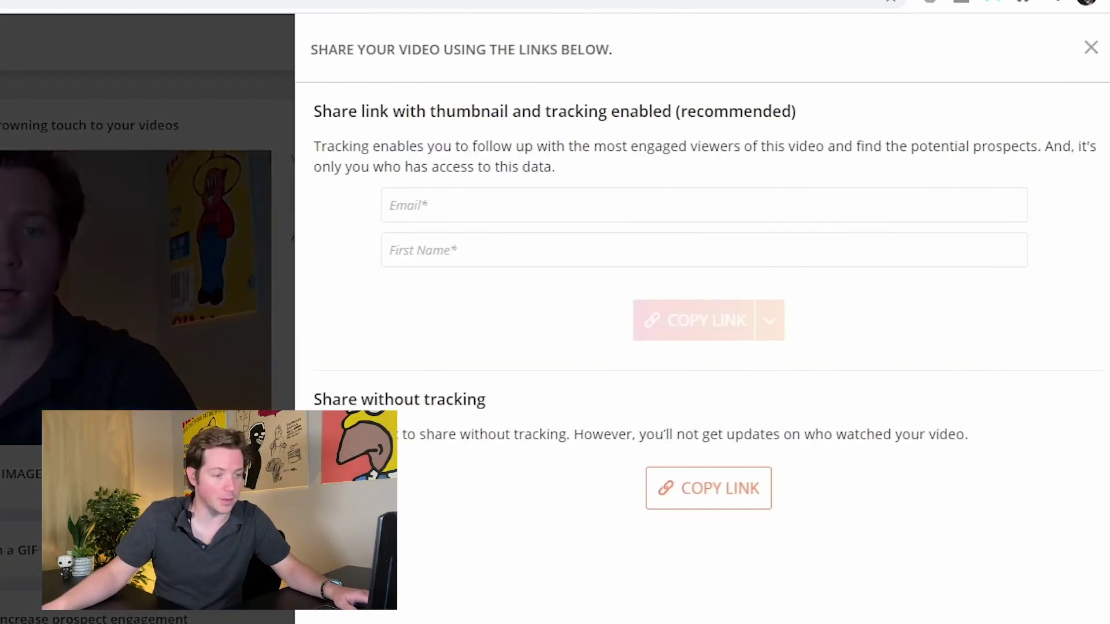
left_click(234, 368)
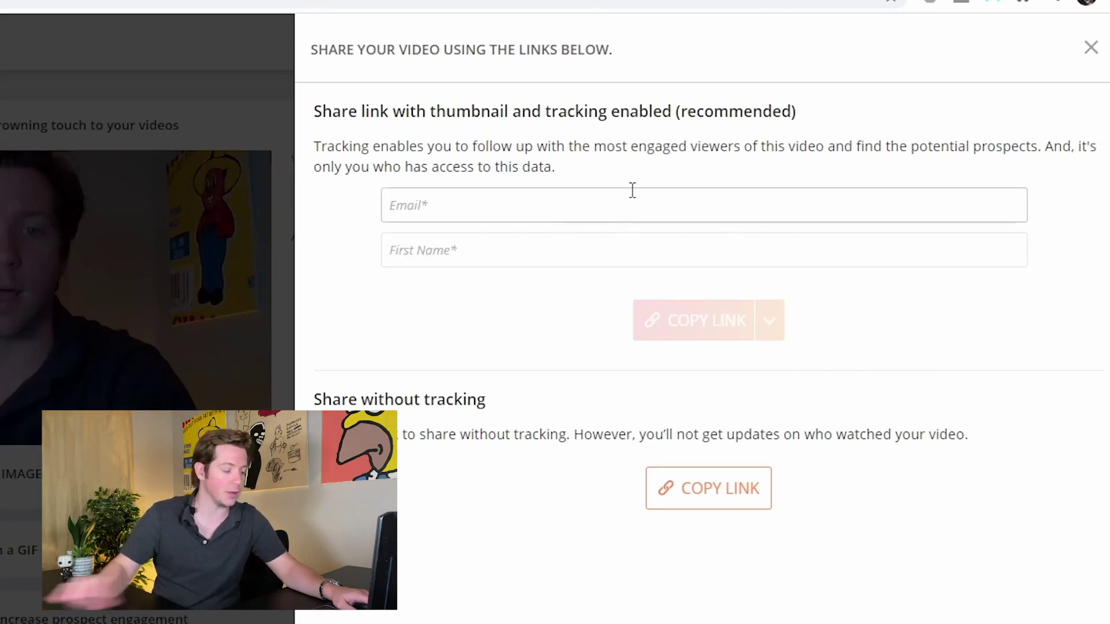
type("alexerm")
key("Down")
key("Return")
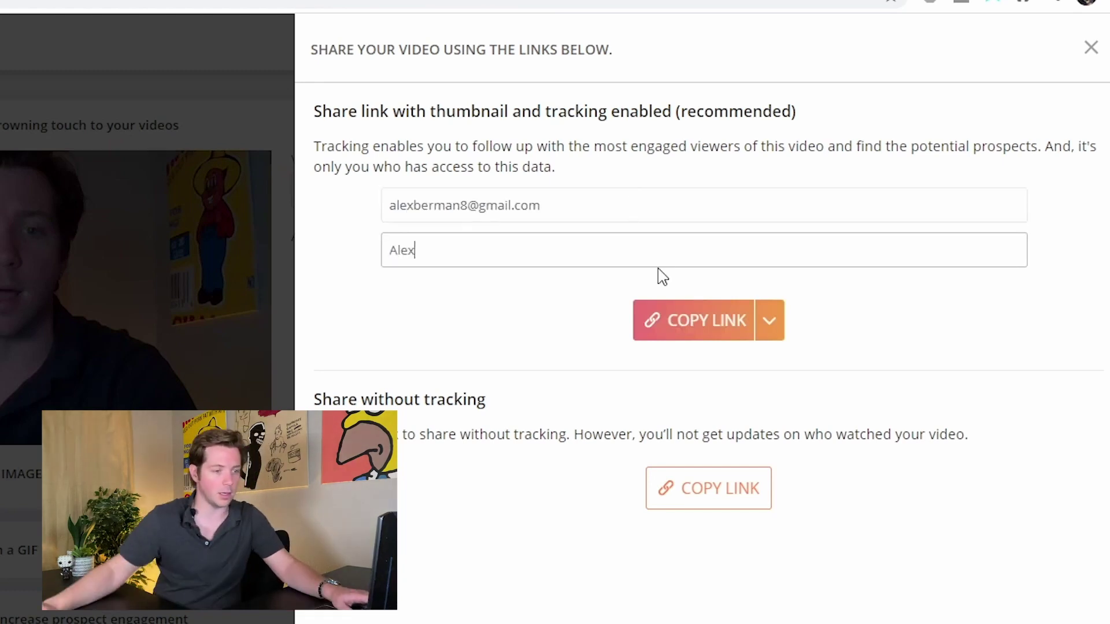
left_click(690, 306)
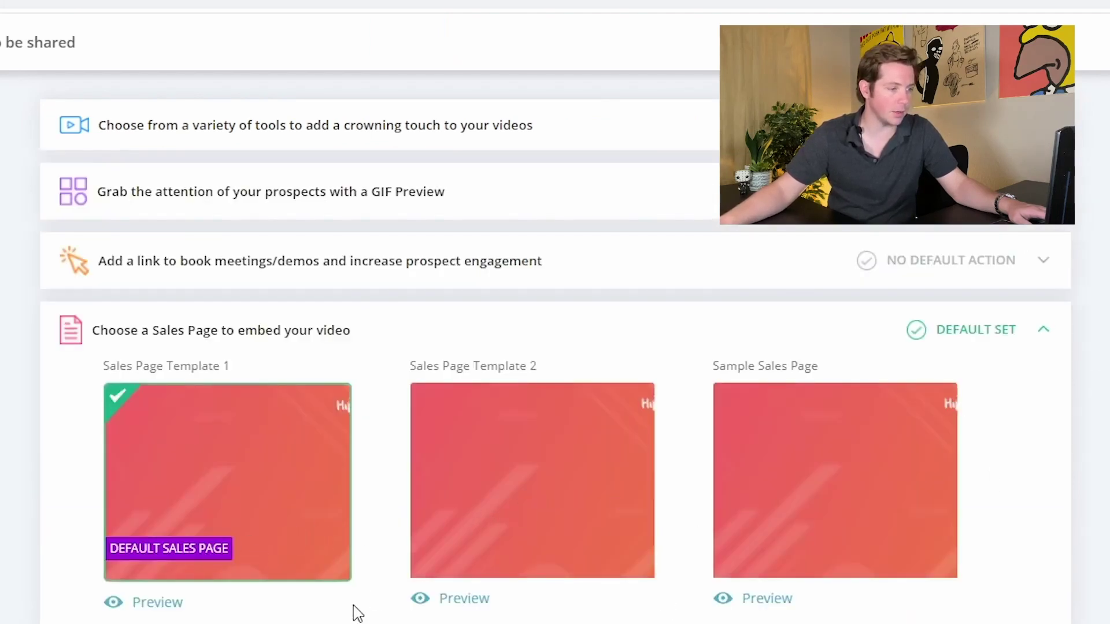
- Preview the New Recording on Sales Page Template 1 and play the video there
left_click(171, 608)
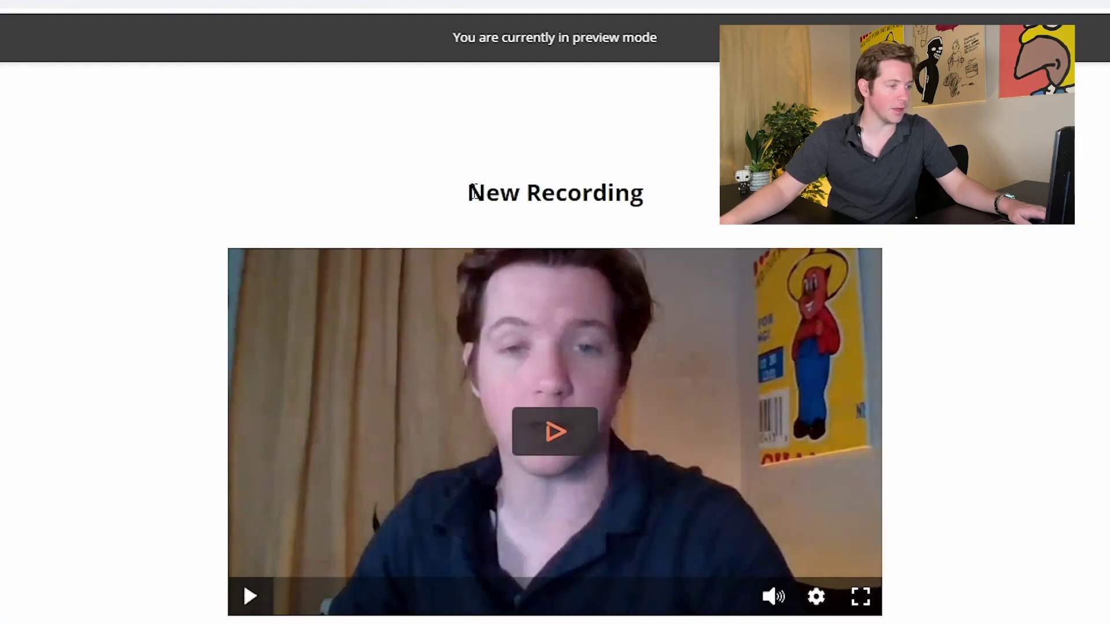
left_click_drag(459, 193, 711, 191)
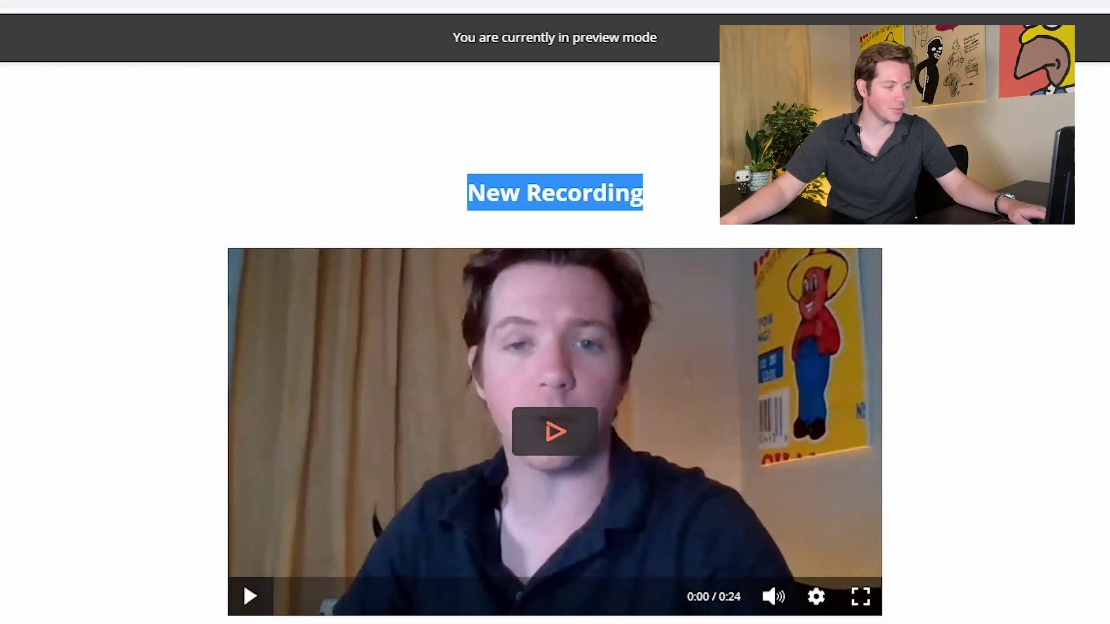
left_click(650, 463)
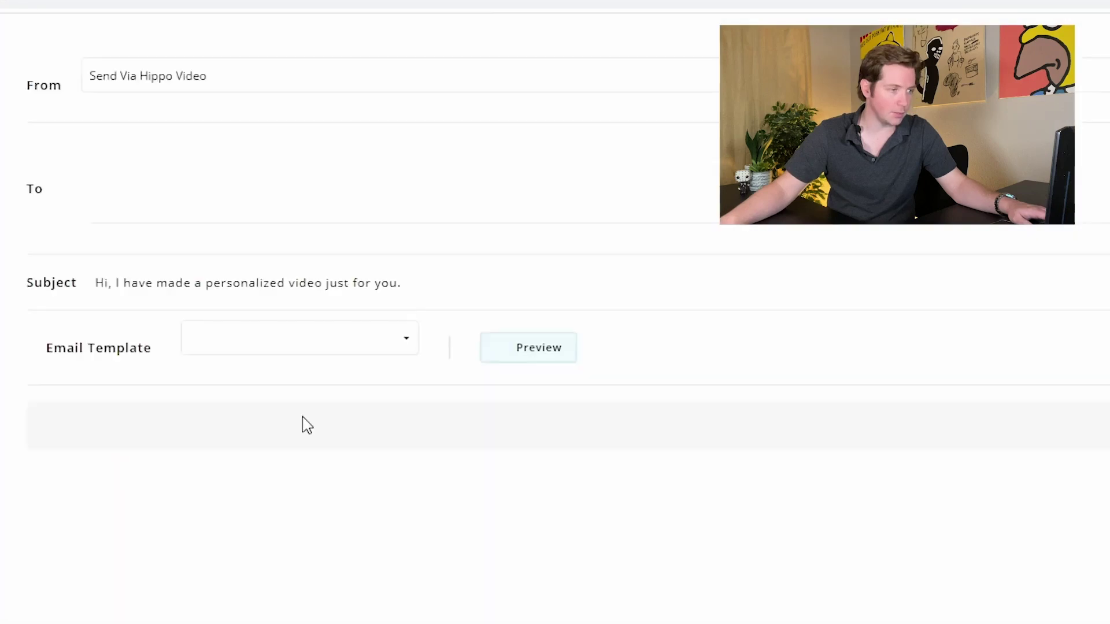
- Paste the recipient's address into To and write 'Check it out!' above the video
left_click(291, 139)
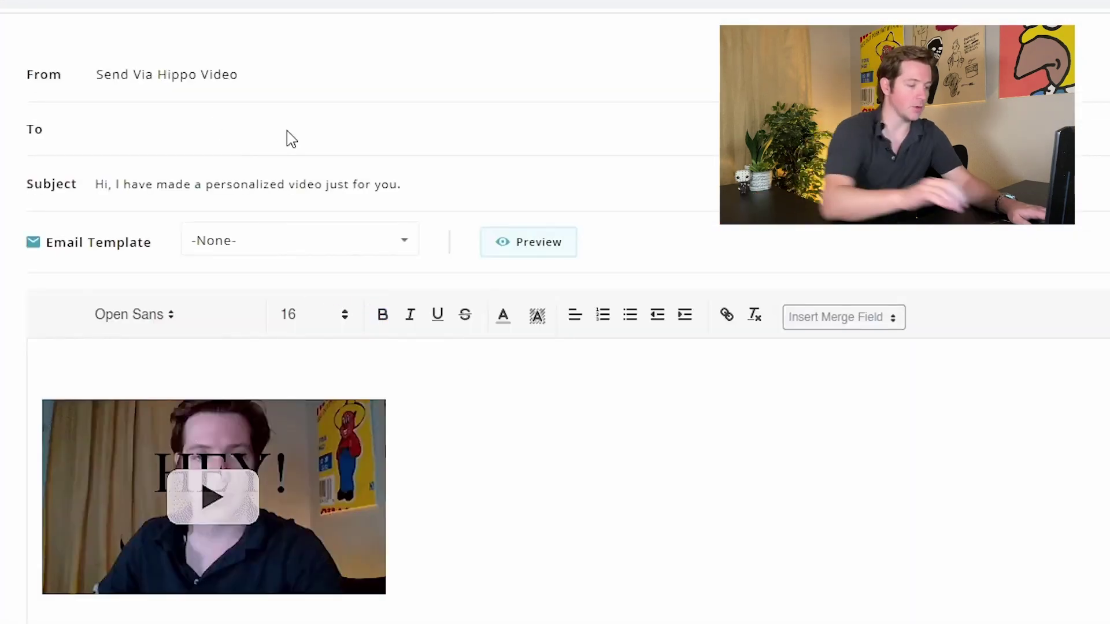
key("ctrl+v")
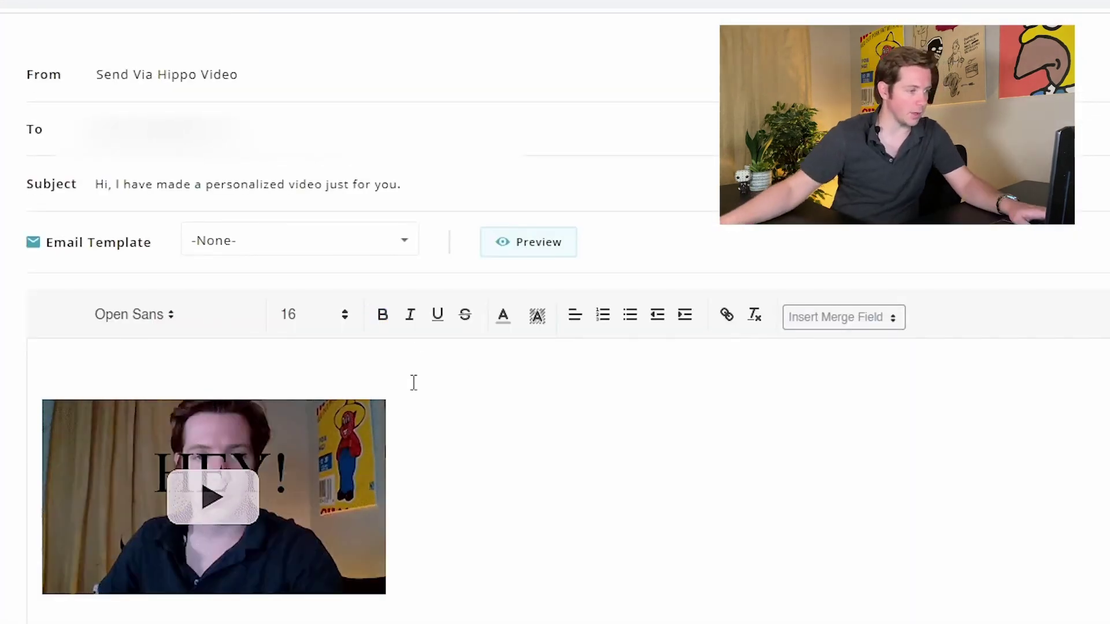
left_click(276, 351)
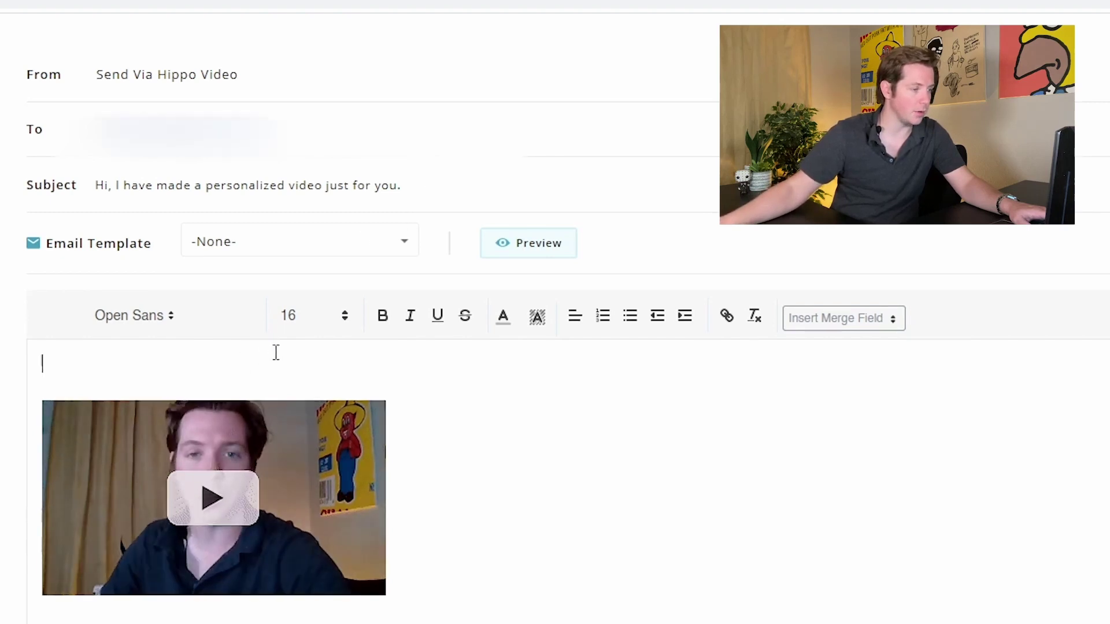
type("Check it out!")
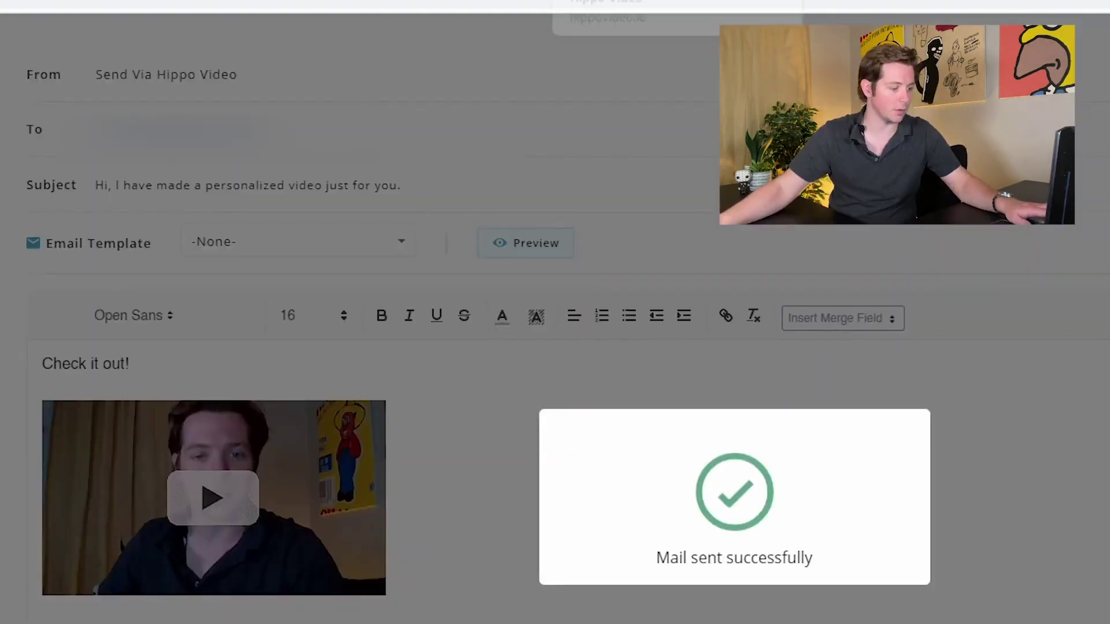
- Open Gmail in a new browser tab
key("ctrl+t")
type("g")
key("Return")
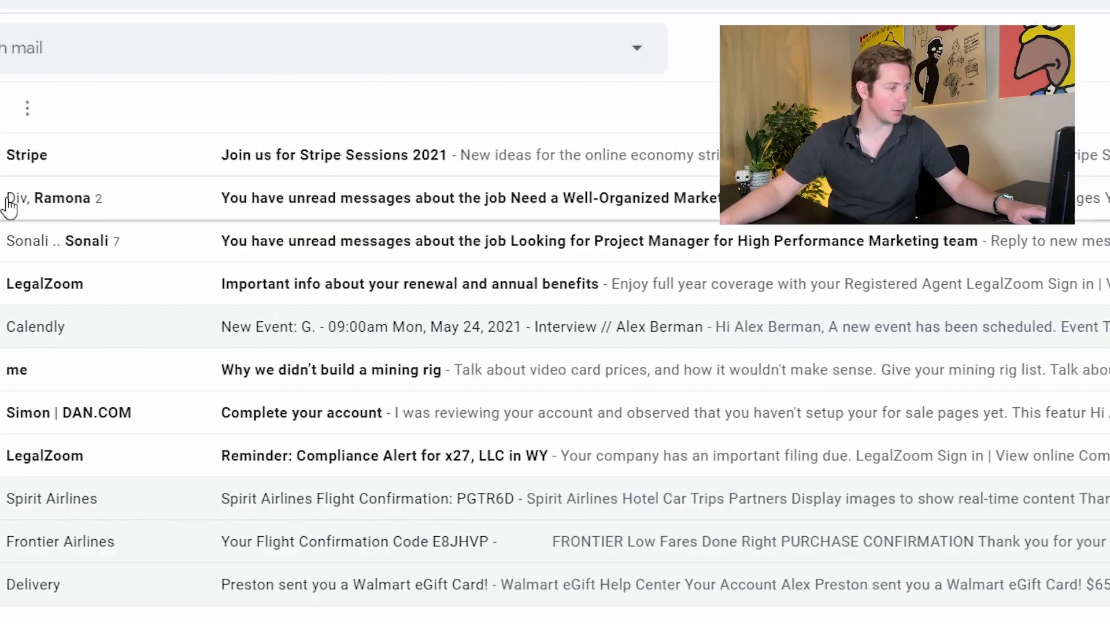
- Open the 'Hi, I have made a personalized video just for you' email in Gmail
left_click(526, 149)
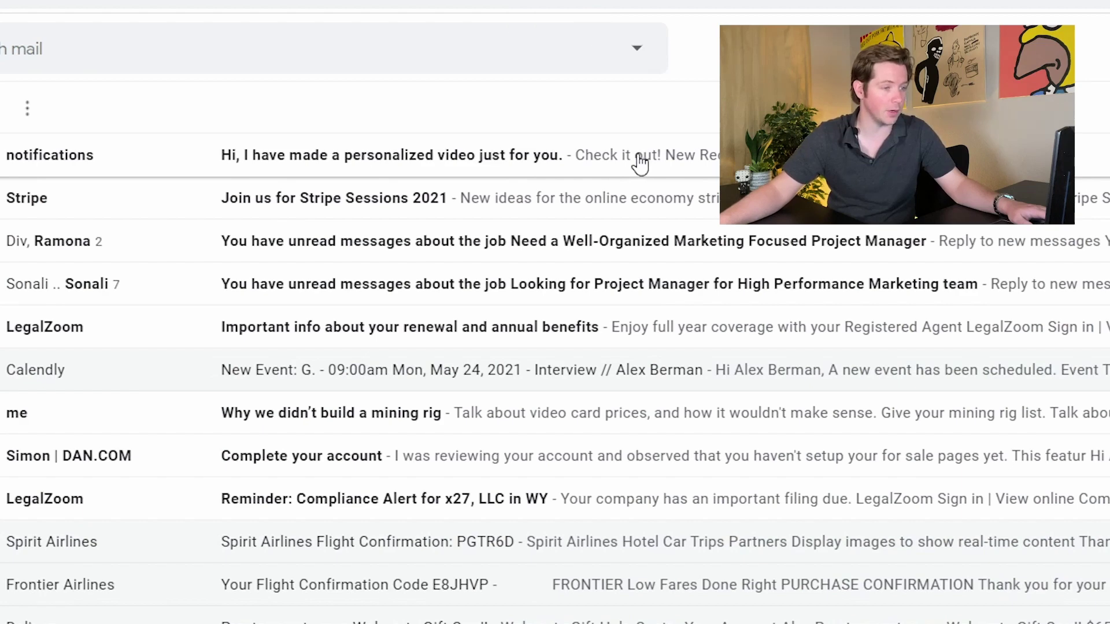
left_click(526, 155)
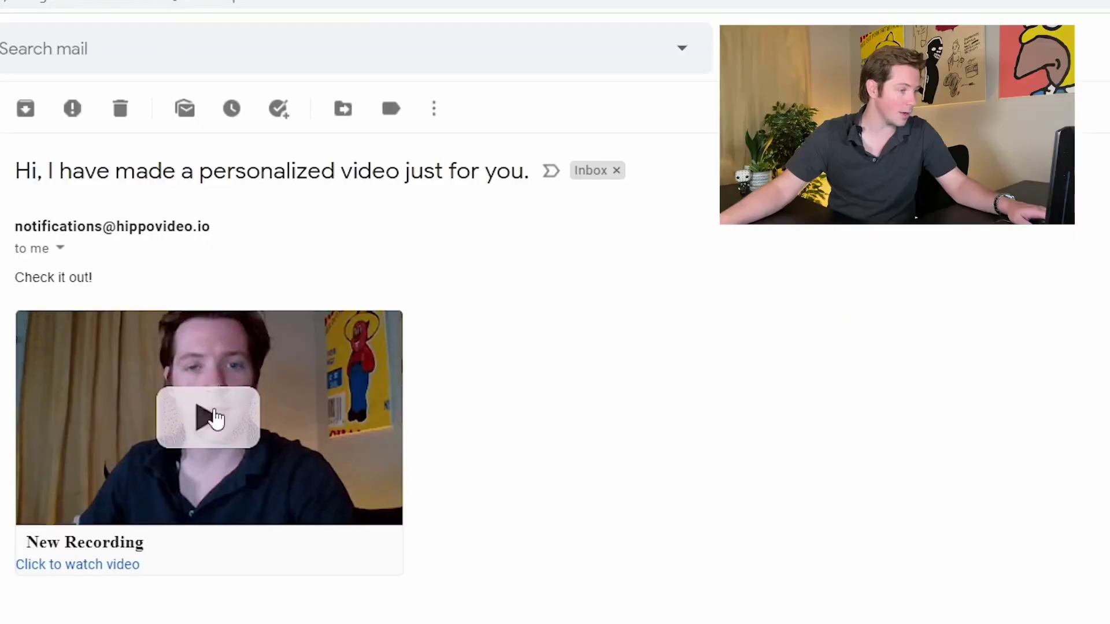
- Open the HEY! video page from the email thumbnail and play the video
left_click(212, 412)
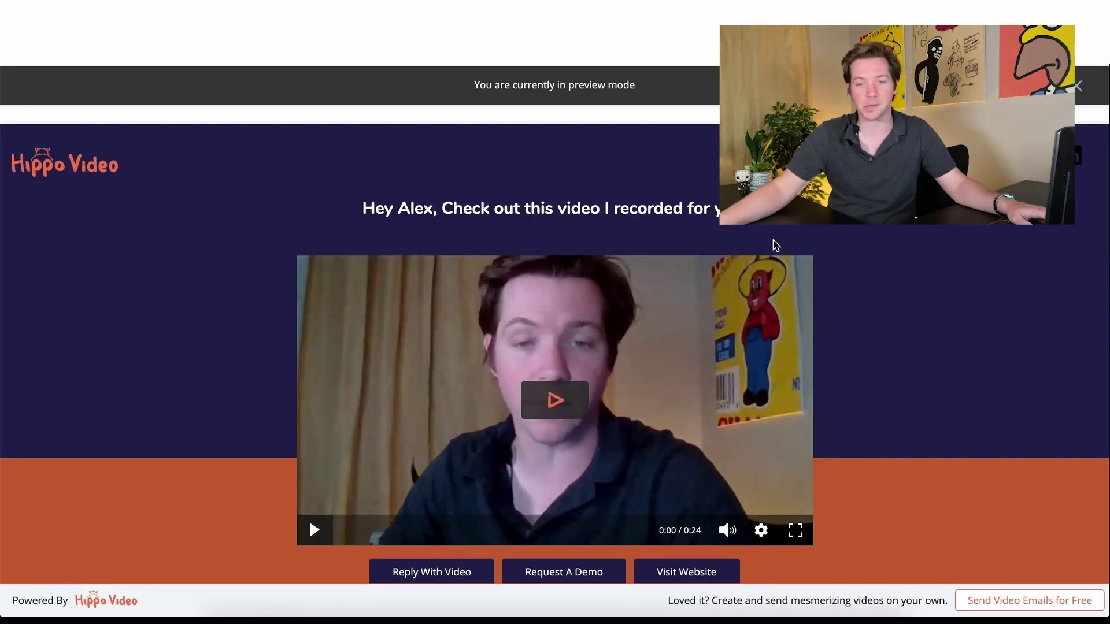
left_click(565, 401)
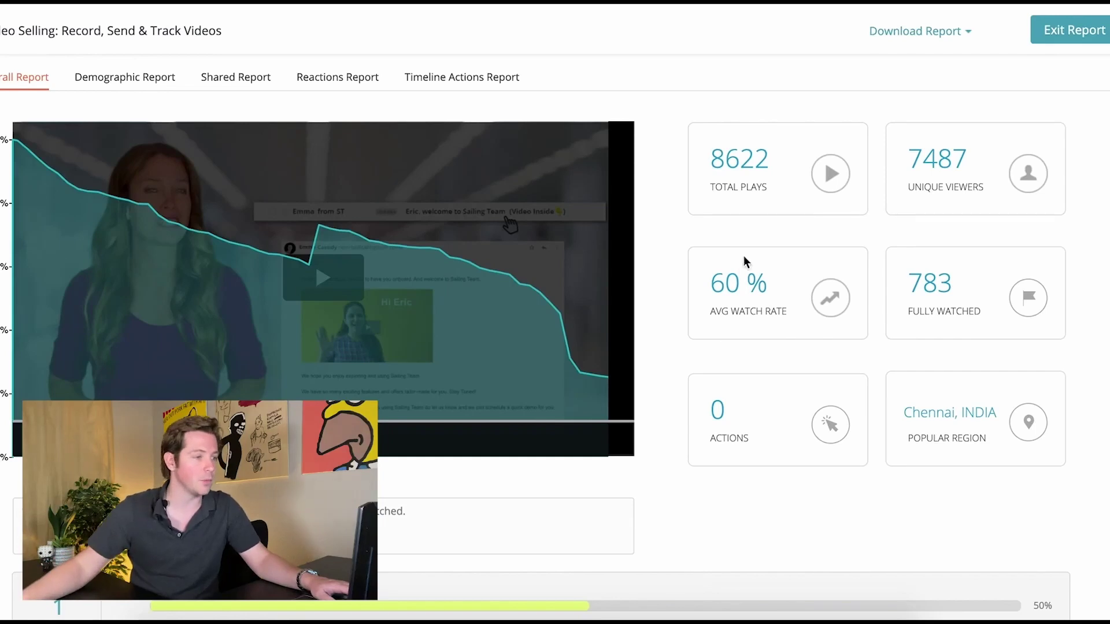
- Check the Total Plays, Unique Viewers and Avg Watch Rate cards, then go back to the Video Library
mouse_move(735, 174)
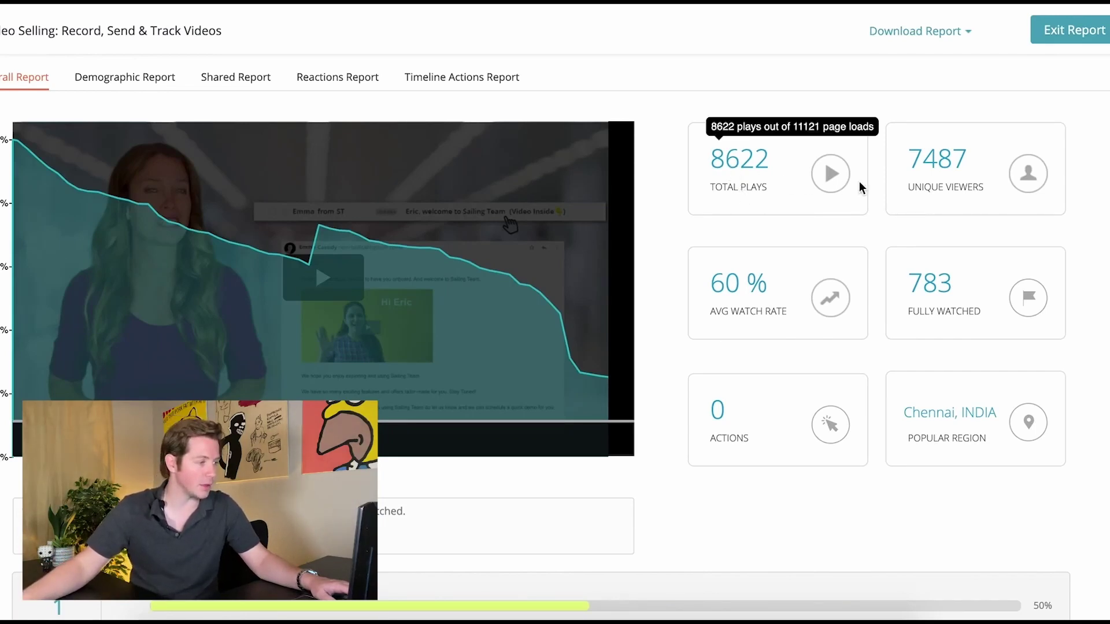
mouse_move(927, 173)
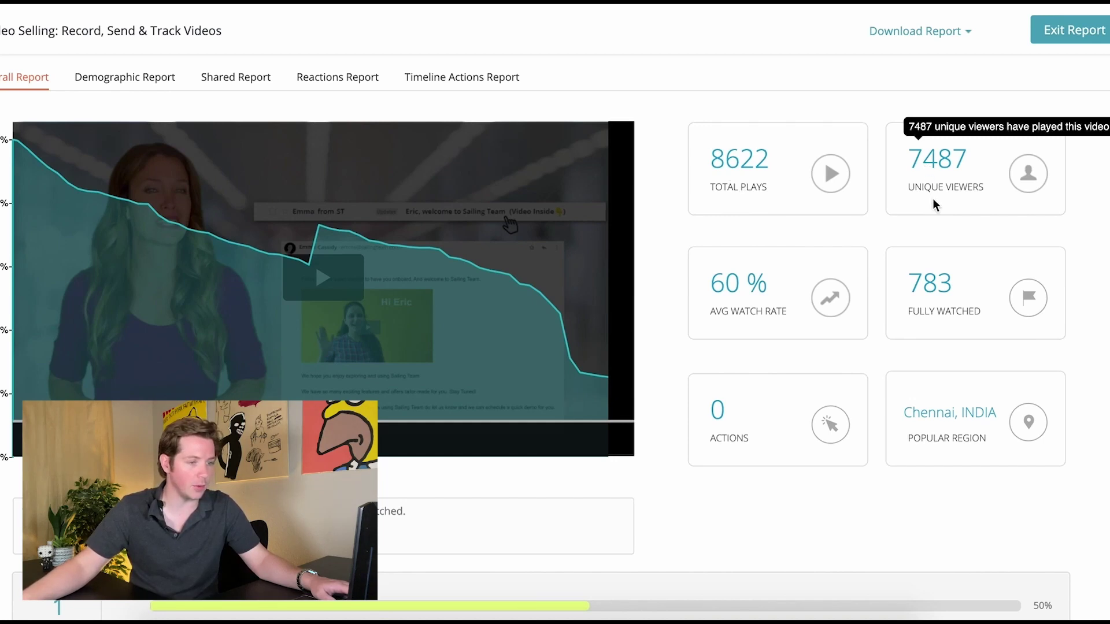
mouse_move(786, 300)
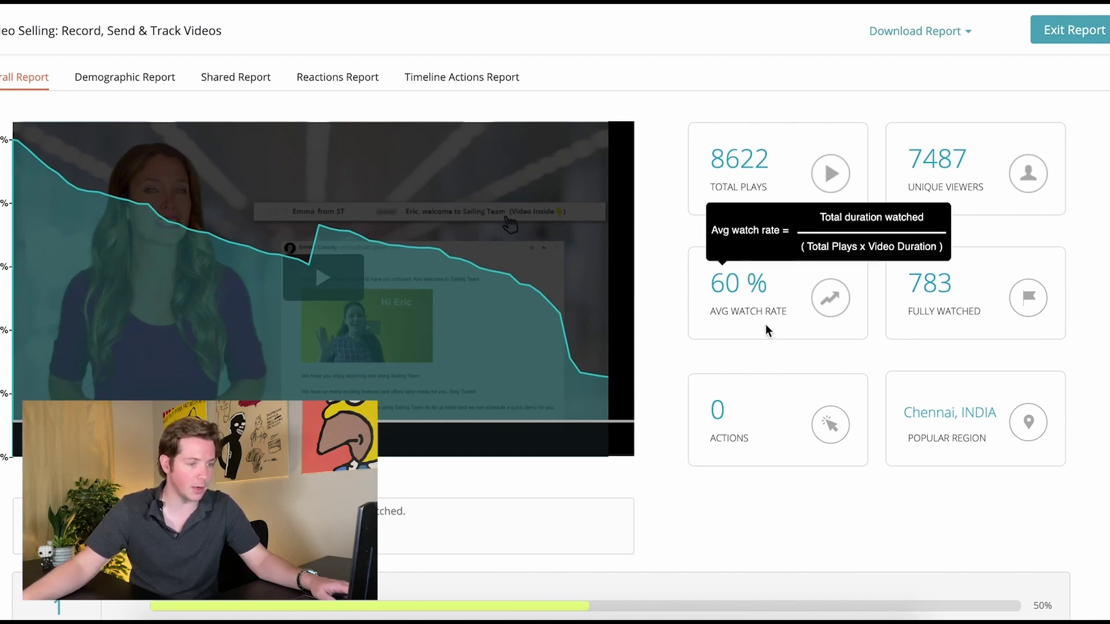
mouse_move(575, 385)
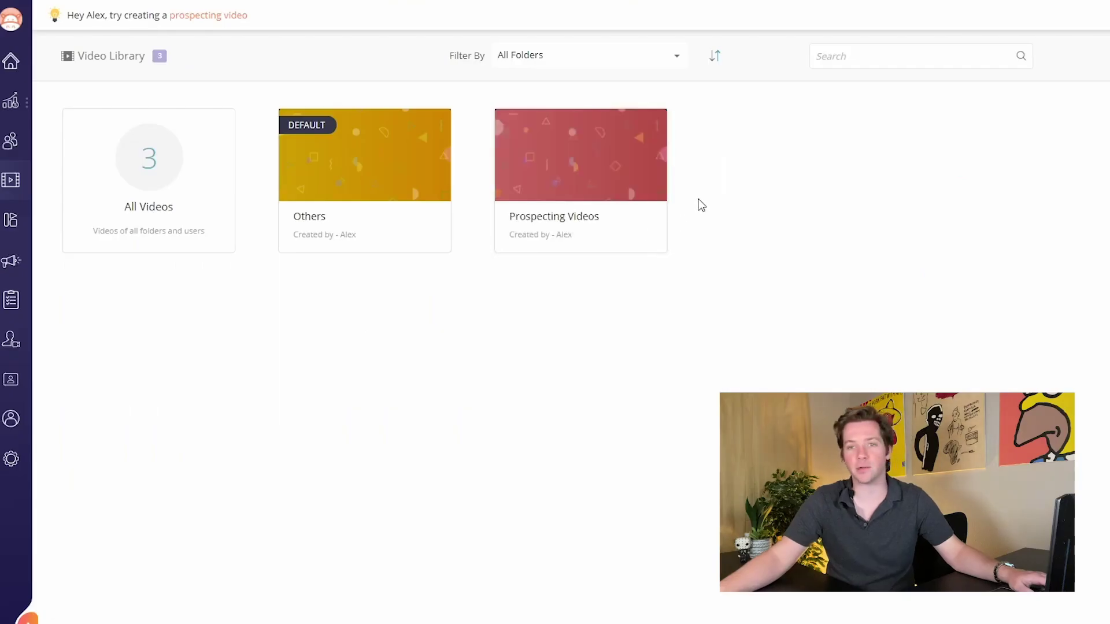
- Open 'Custom field test' in Prospecting Videos and play it to the unfilled ${Company Name} overlay near 0:08
left_click(618, 126)
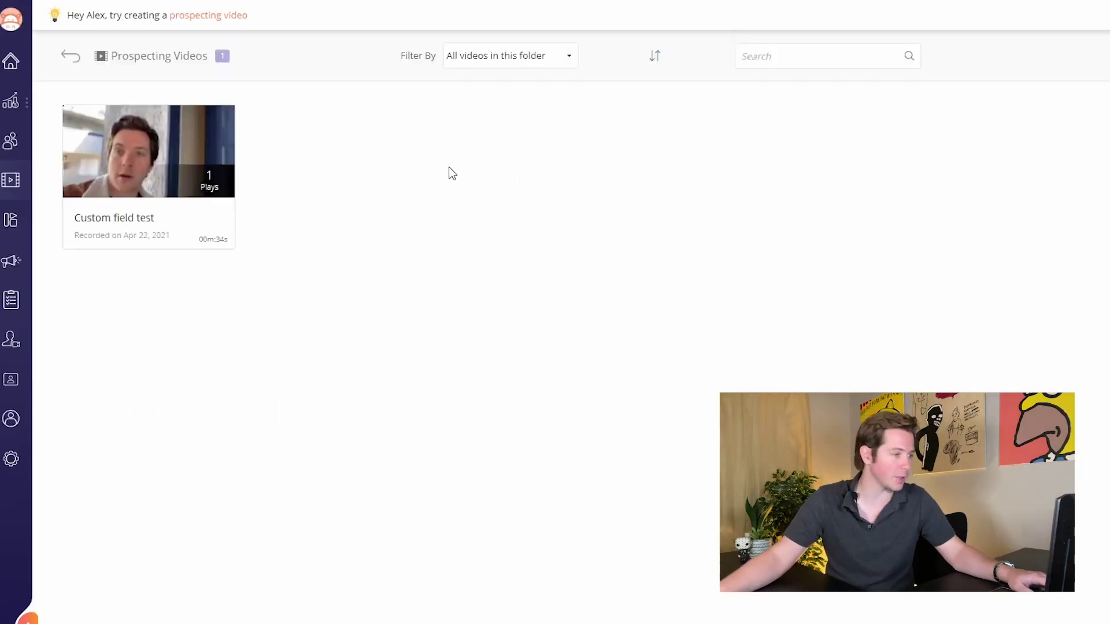
left_click(130, 164)
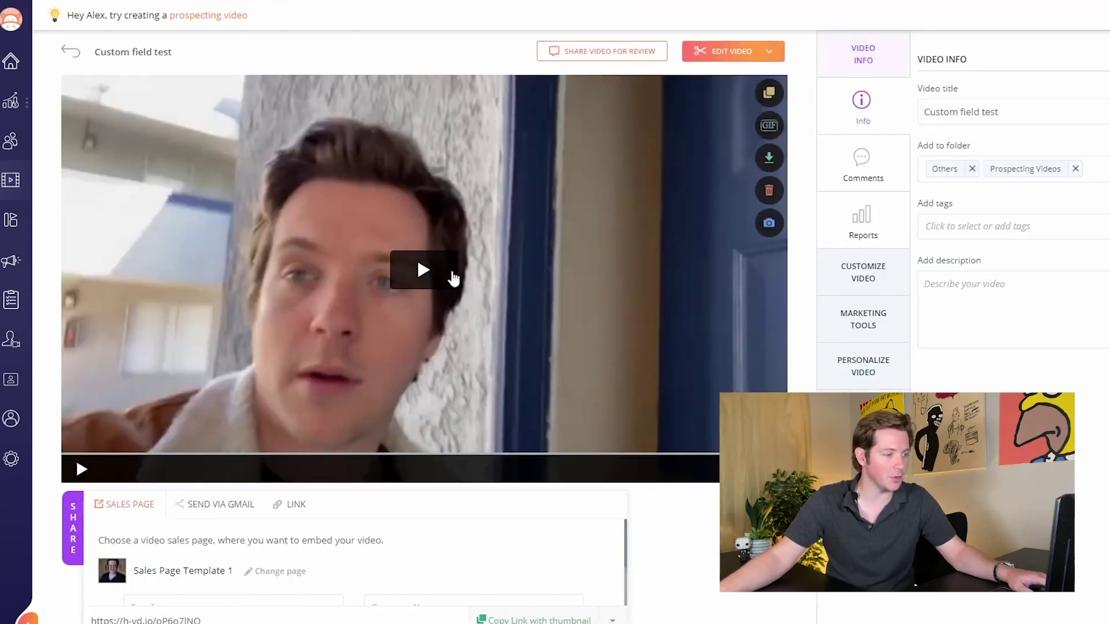
left_click(453, 279)
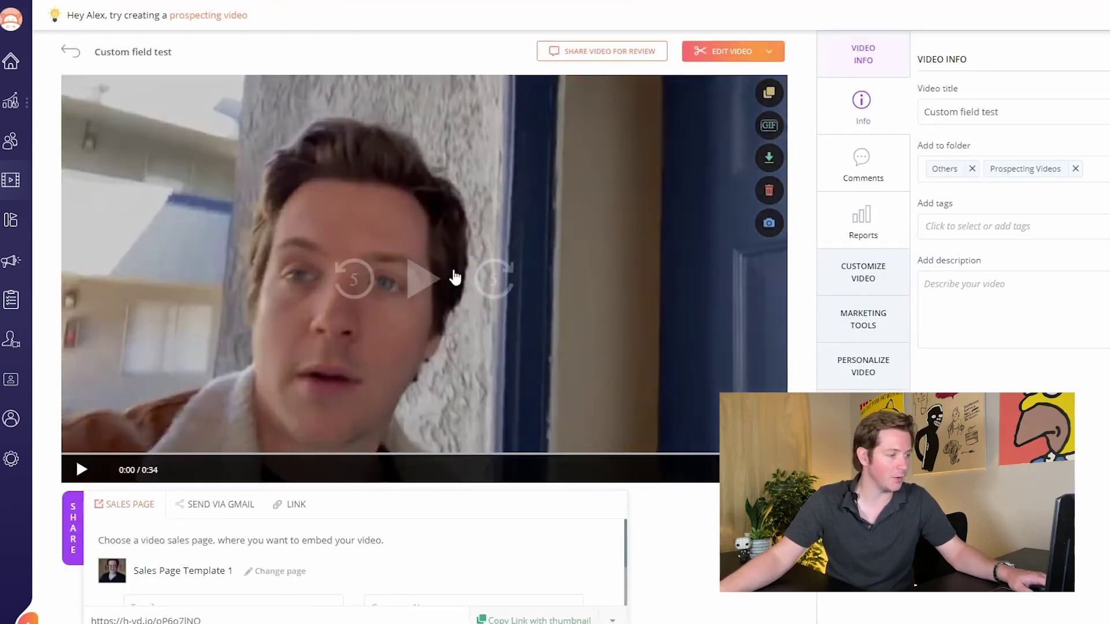
left_click(428, 294)
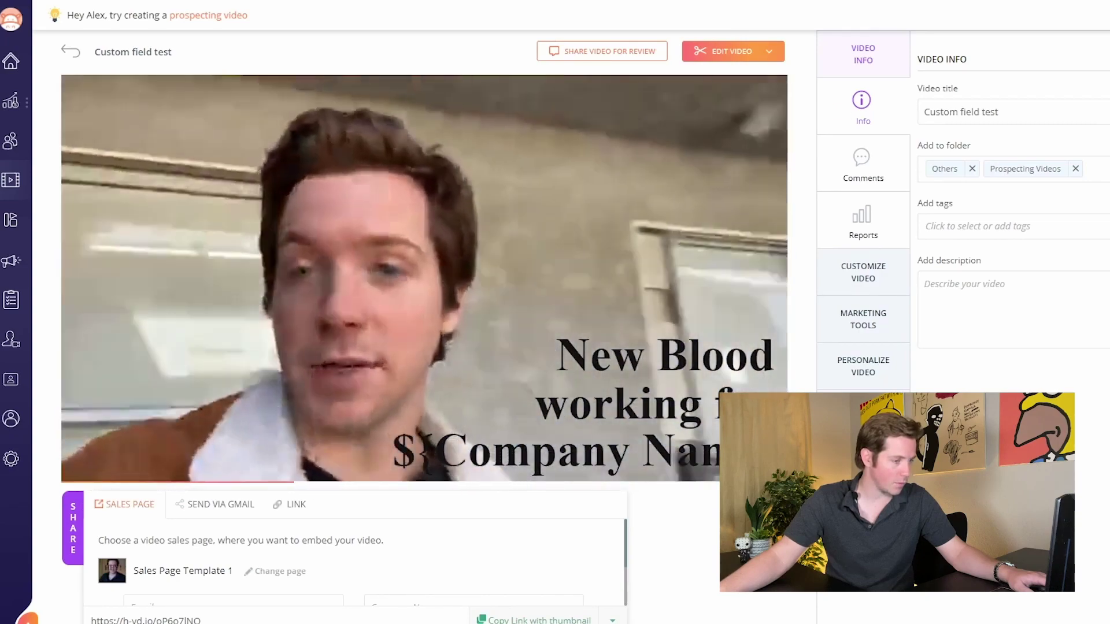
left_click(201, 454)
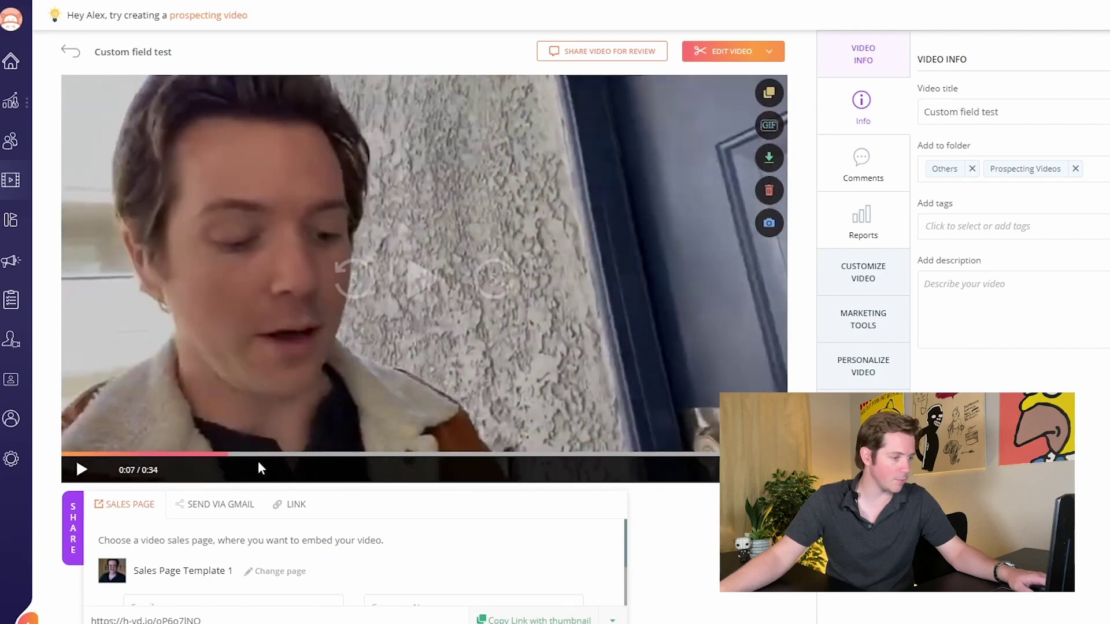
left_click(251, 454)
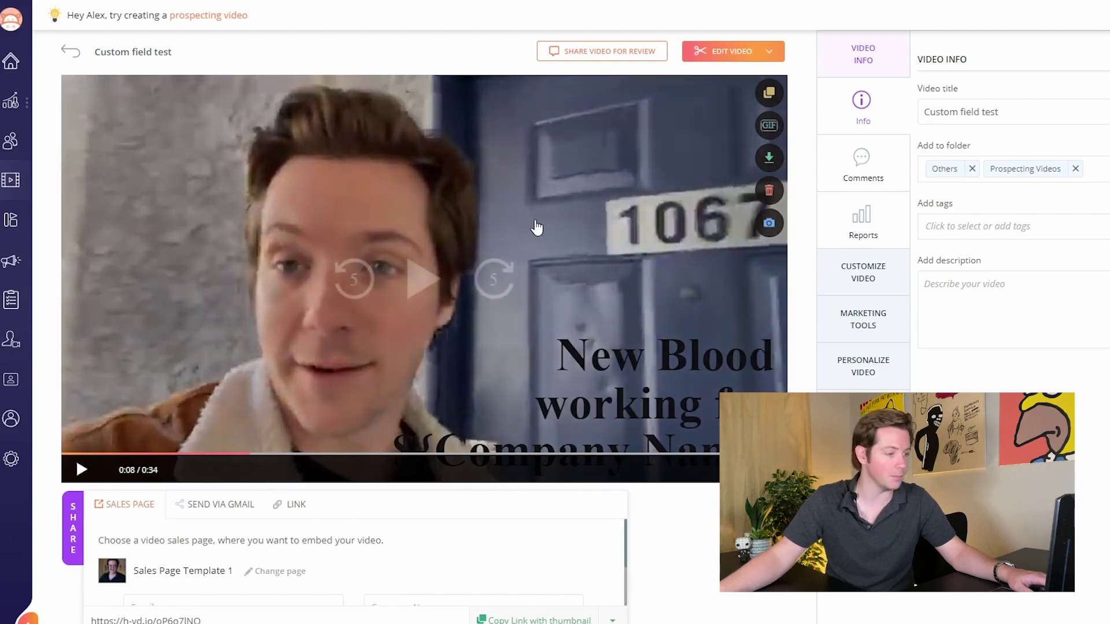
left_click(536, 227)
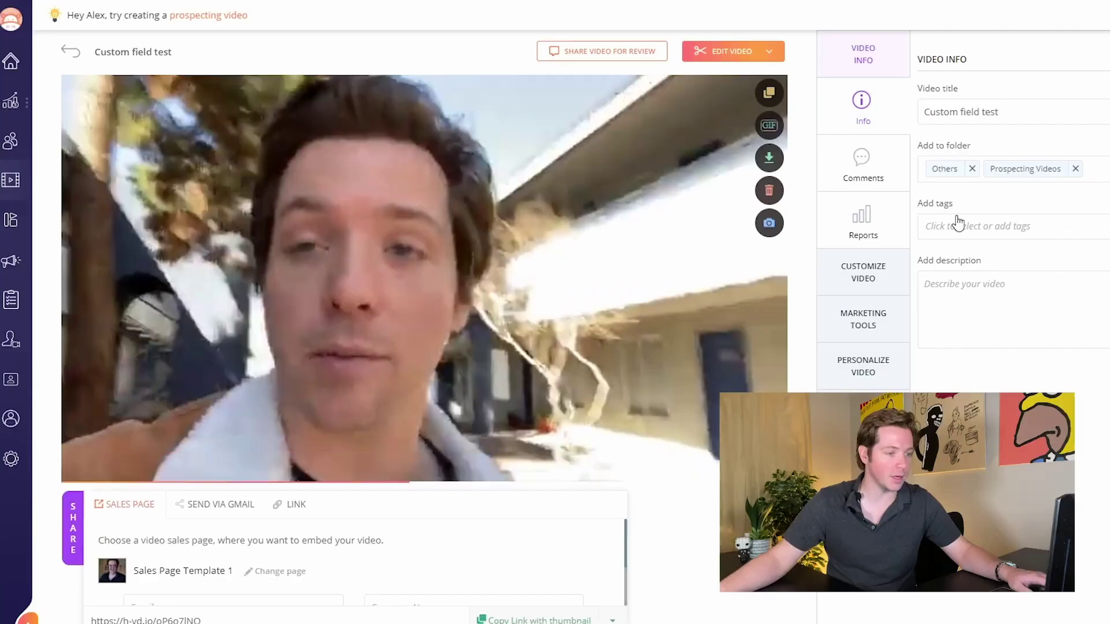
mouse_move(439, 331)
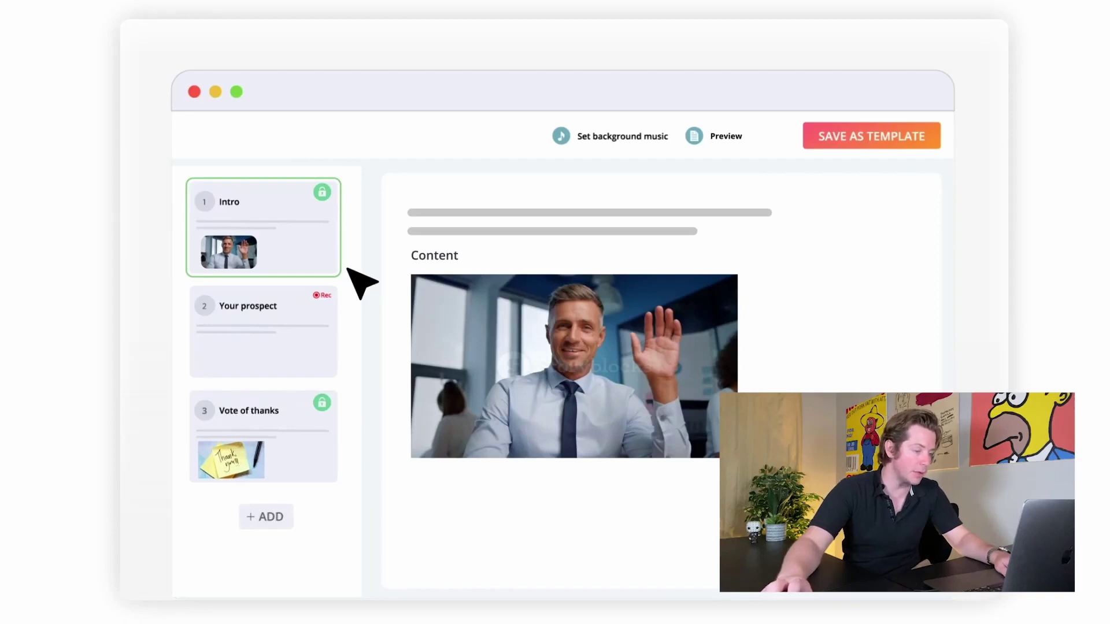
- Record a webcam clip into the 'Your prospect' step, then select 'Vote of thanks' and browse background music
left_click(323, 365)
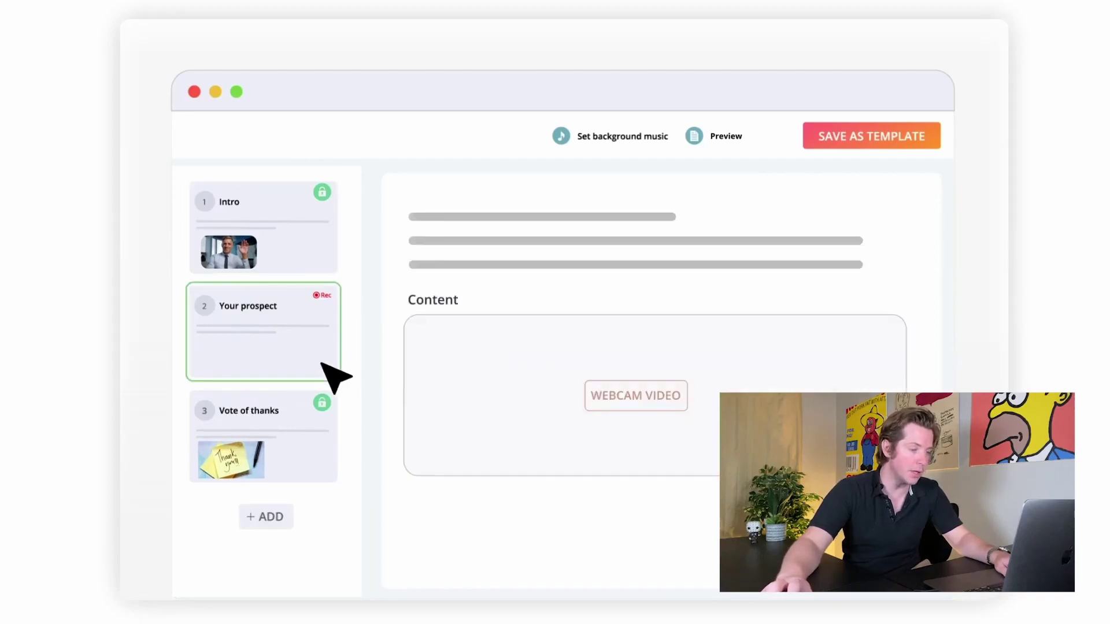
left_click(671, 404)
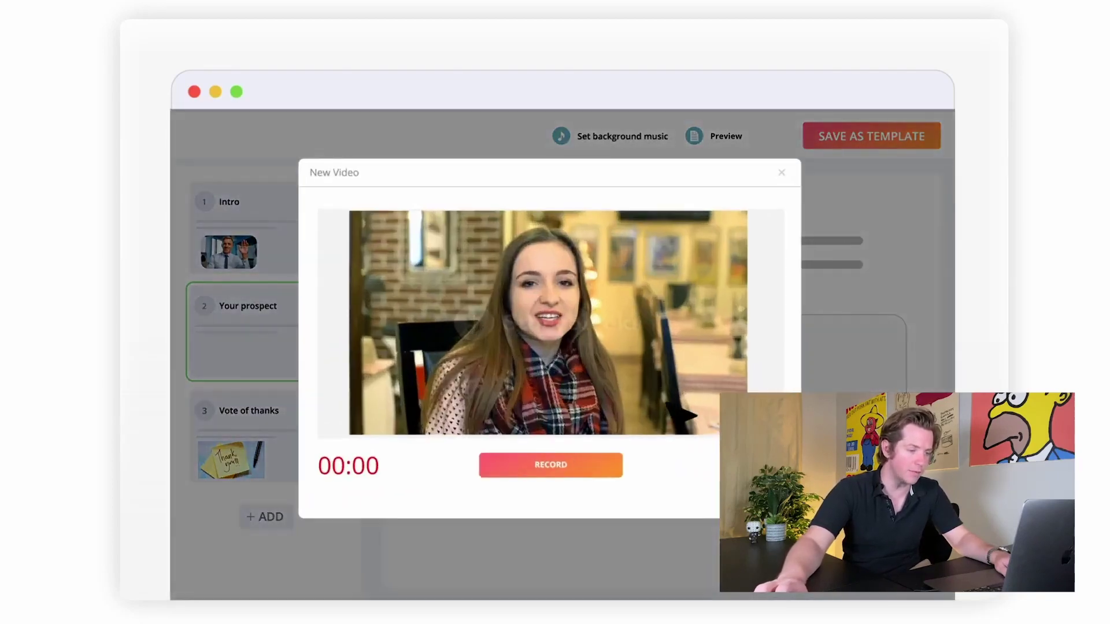
left_click(591, 474)
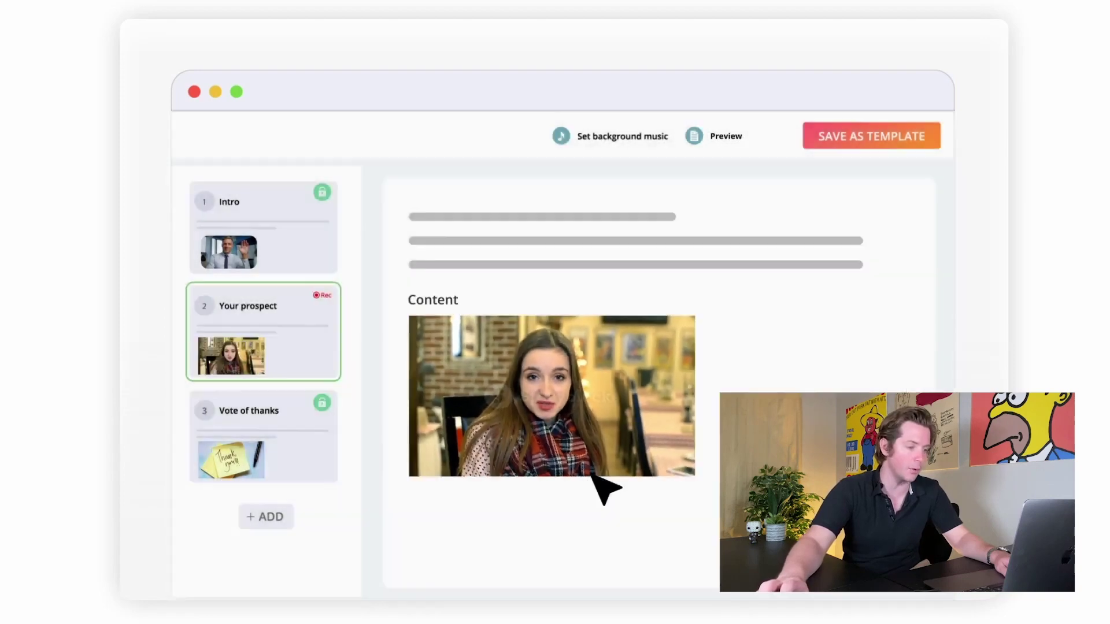
left_click(313, 466)
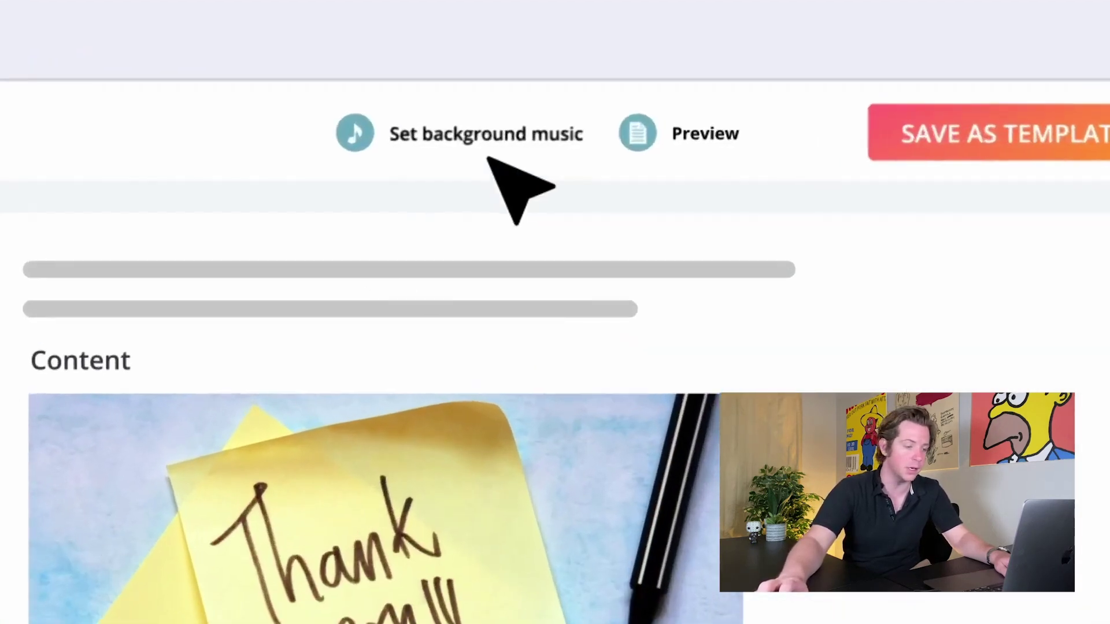
left_click(622, 146)
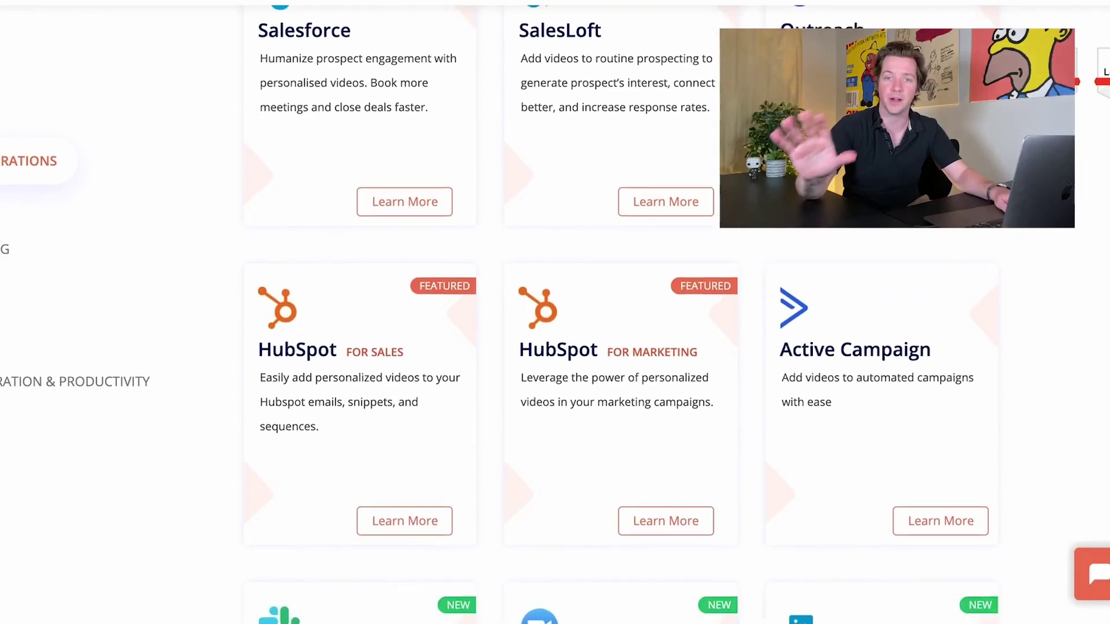
scroll(621, 314, "down", 5)
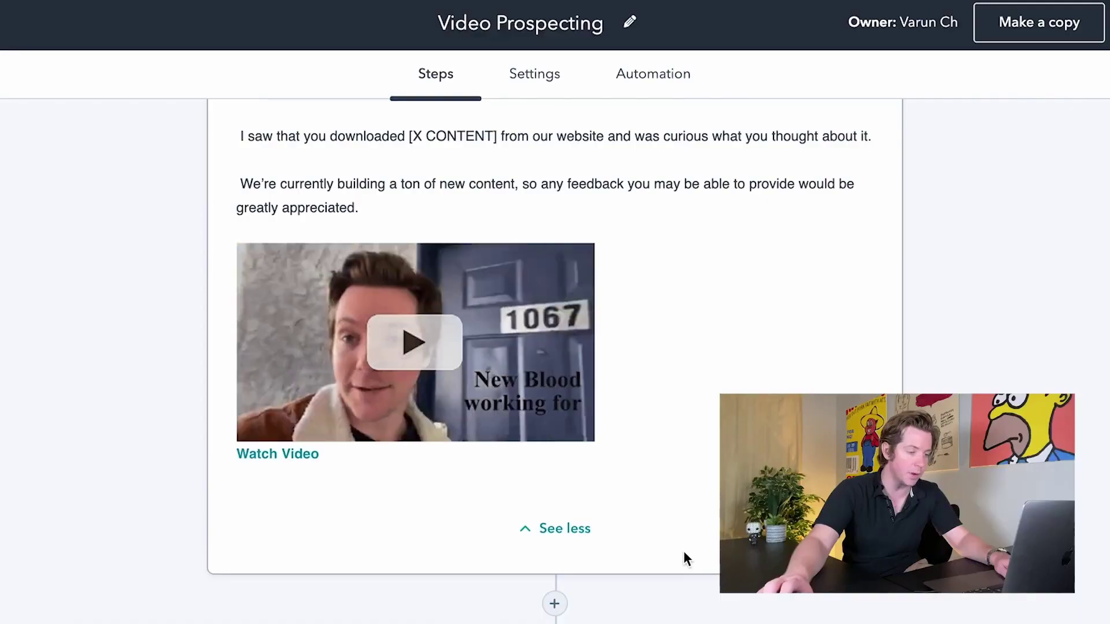
- Scroll through the Slack, Zoom, LinkedIn Sales Navigator, Pipedrive, Phoneburner and Outlook integration cards
scroll(684, 559, "down", 5)
scroll(684, 553, "down", 10)
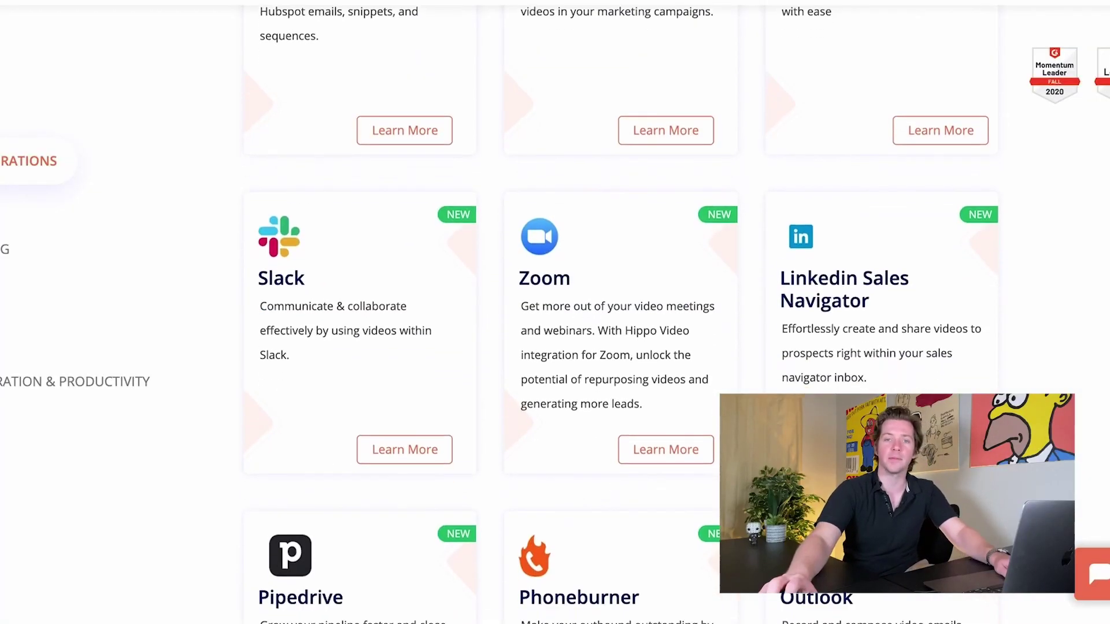
scroll(630, 314, "down", 5)
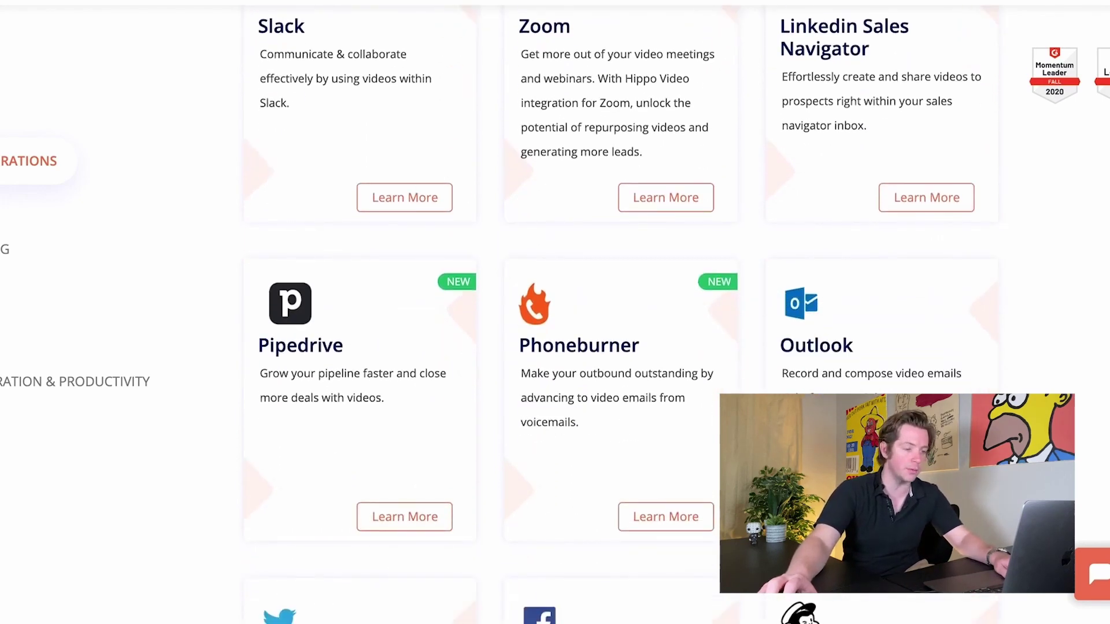
scroll(621, 314, "up", 2)
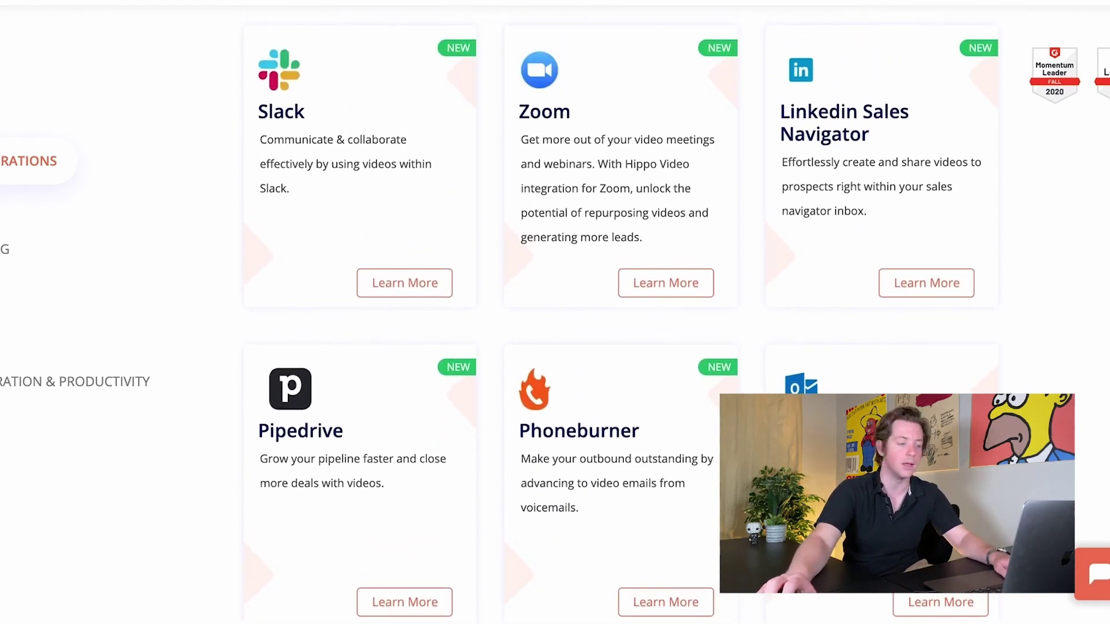
scroll(930, 151, "down", 5)
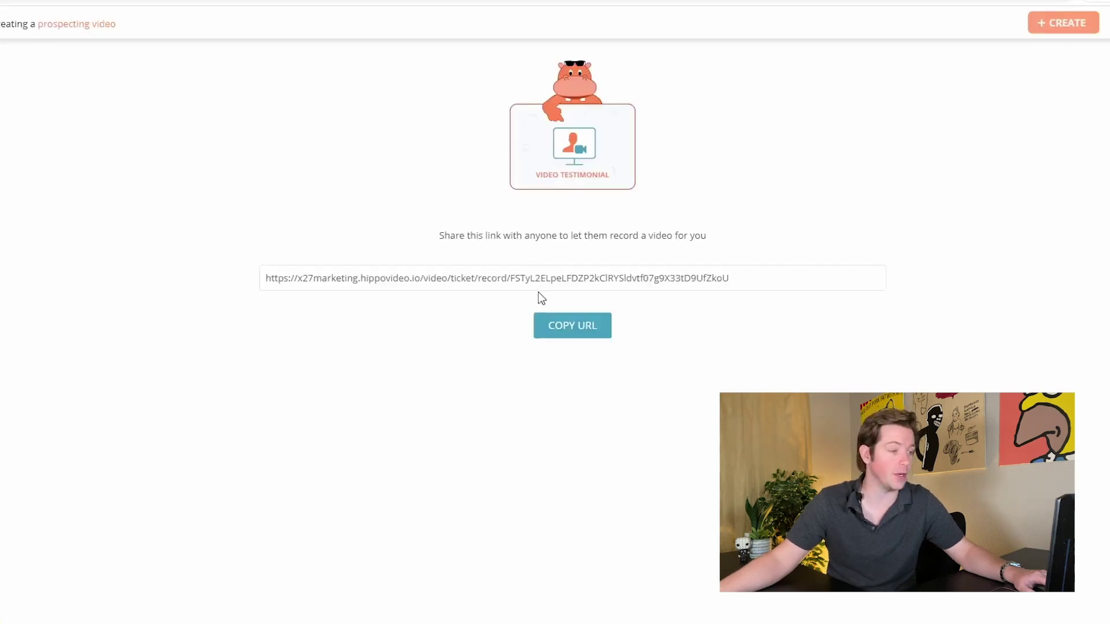
- Open the testimonial recording link in a new tab and set it to record mic only, webcam off
left_click_drag(706, 283, 380, 281)
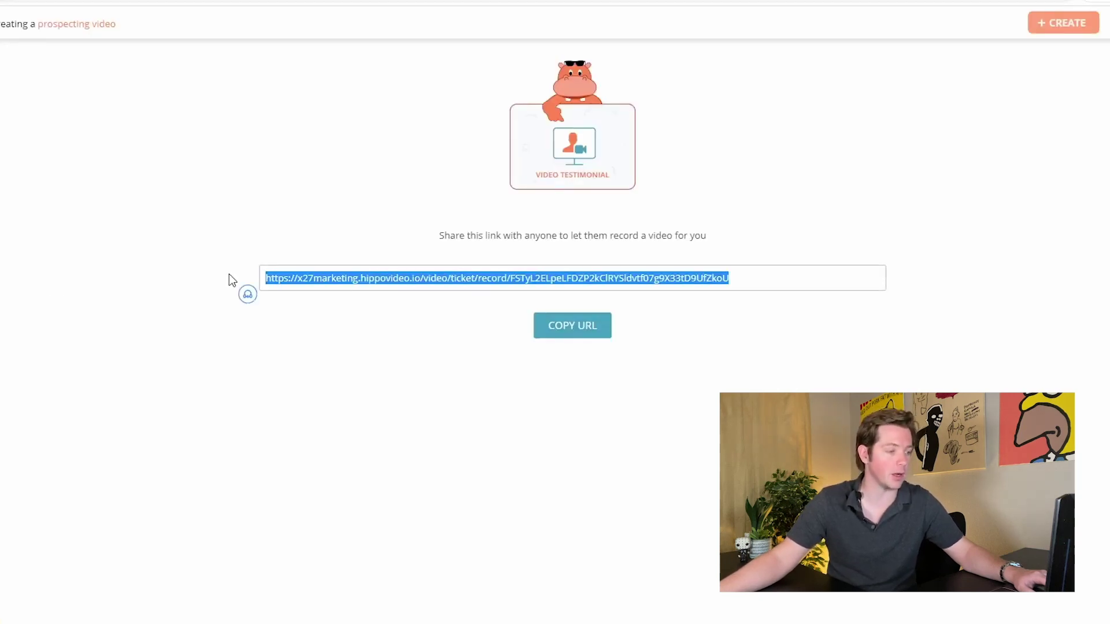
key("ctrl+t")
key("ctrl+v")
key("Return")
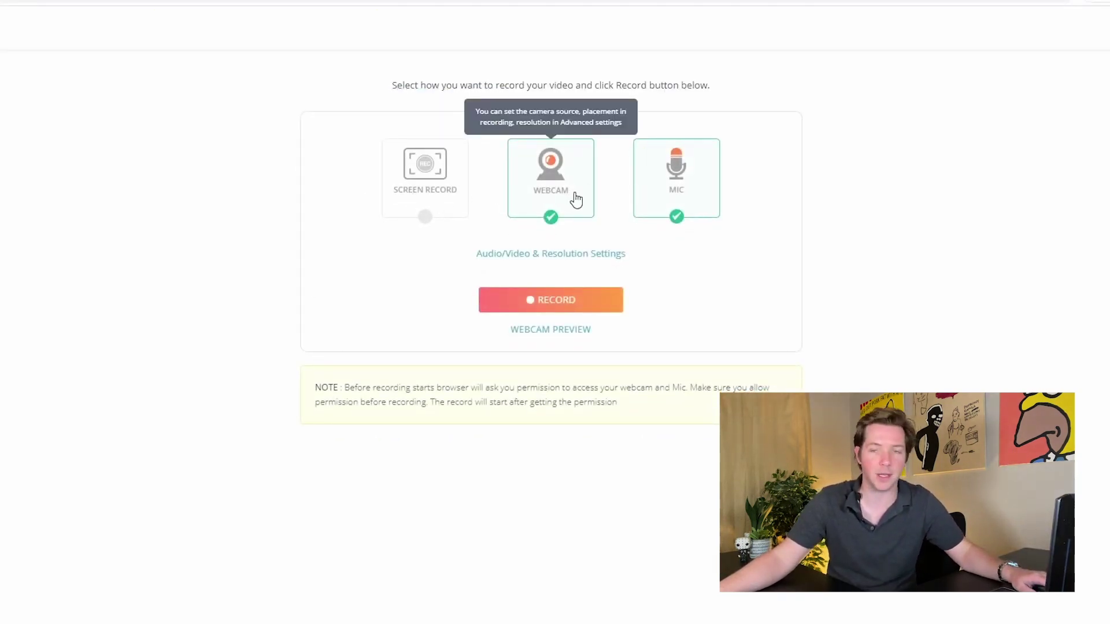
left_click(566, 201)
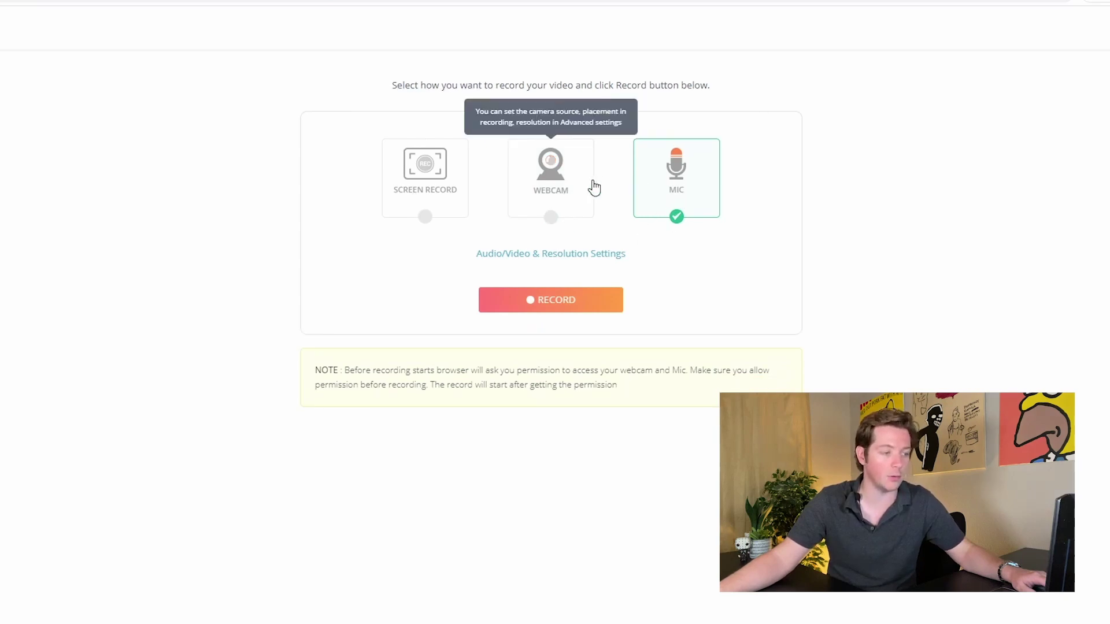